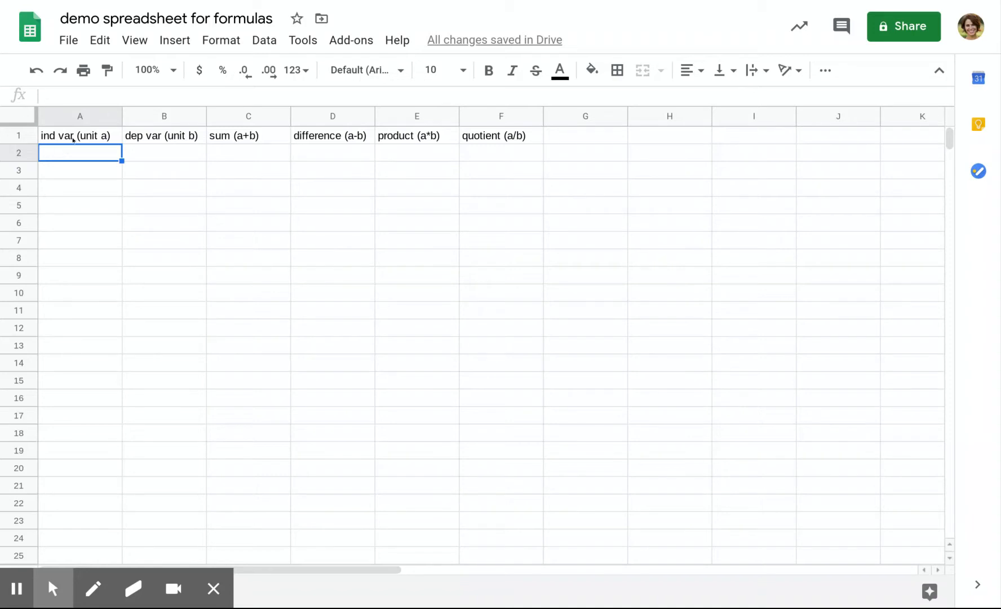
{"action": "left_click_drag", "start_coordinate": [73, 140], "coordinate": [492, 131]}
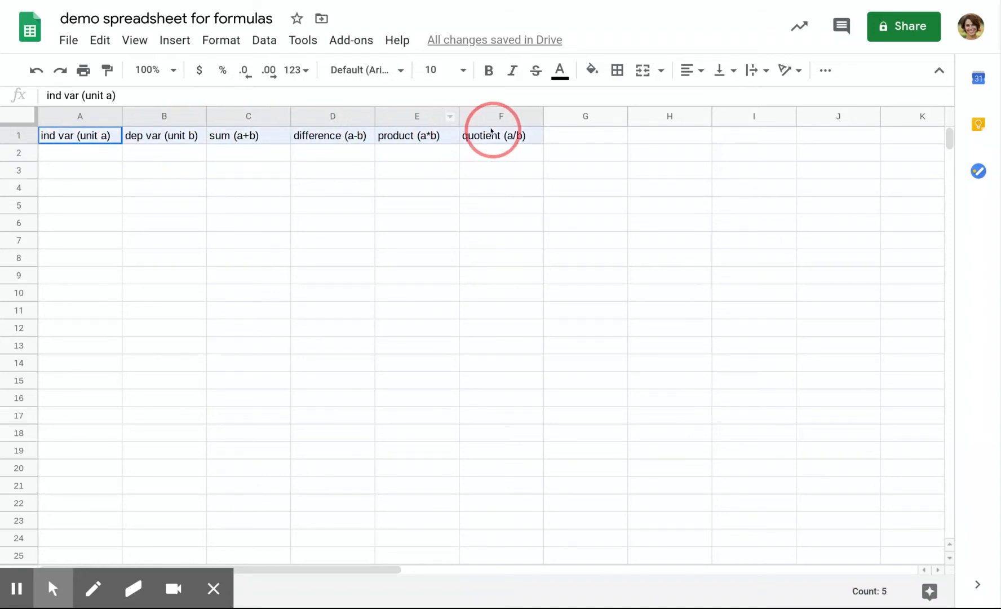
{"action": "left_click", "coordinate": [489, 133]}
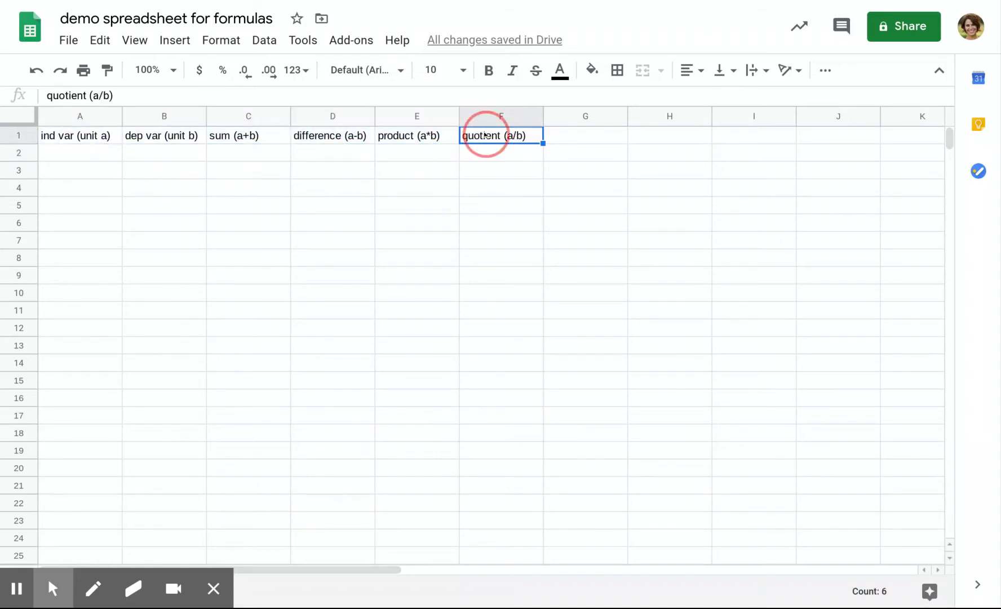
{"action": "left_click", "coordinate": [94, 136]}
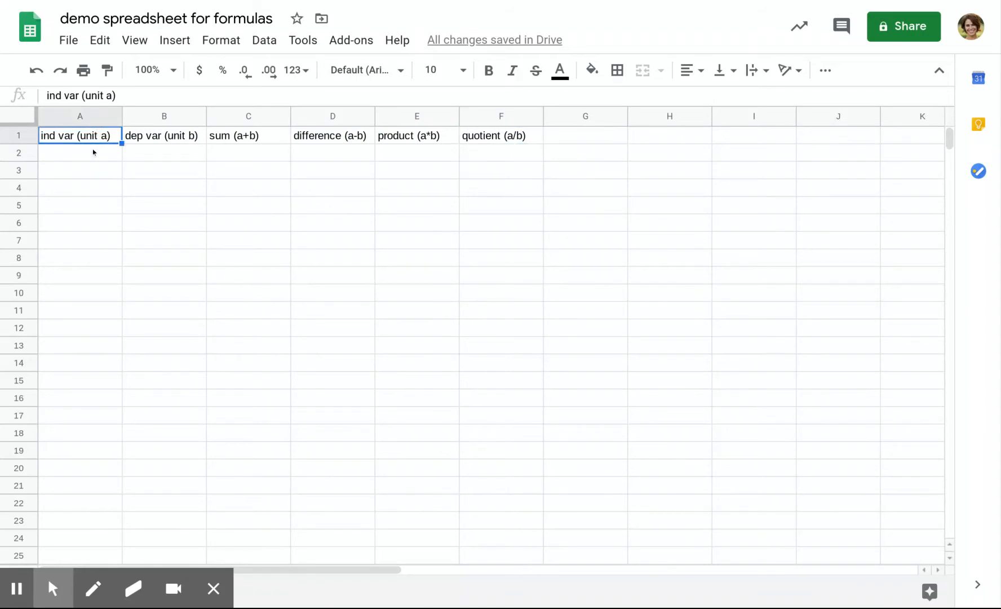
- Enter 1 in cell A2 as the first value of the independent variable column
{"action": "left_click", "coordinate": [93, 153]}
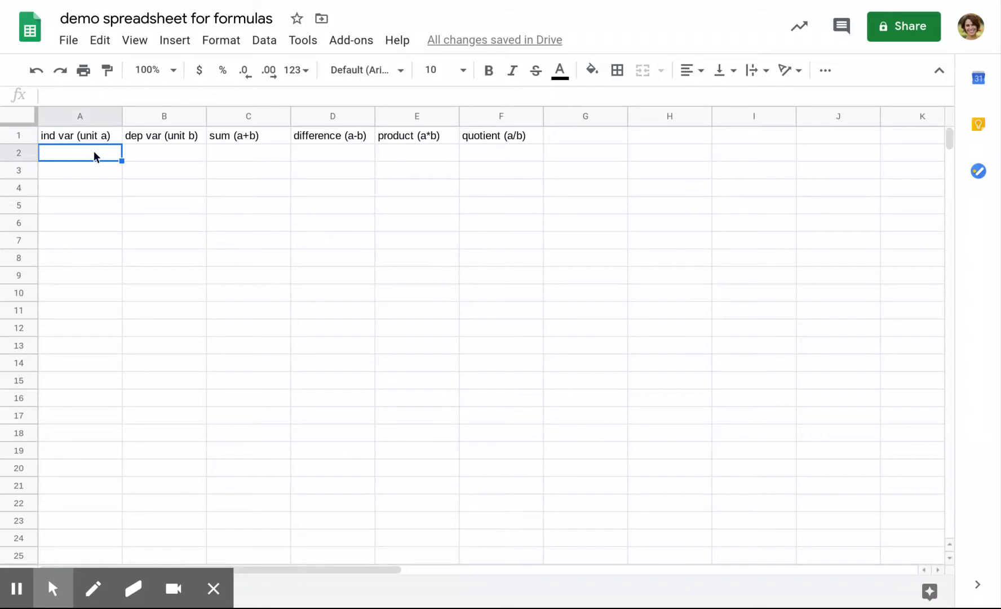
{"action": "type", "text": "1"}
{"action": "key", "text": "Return"}
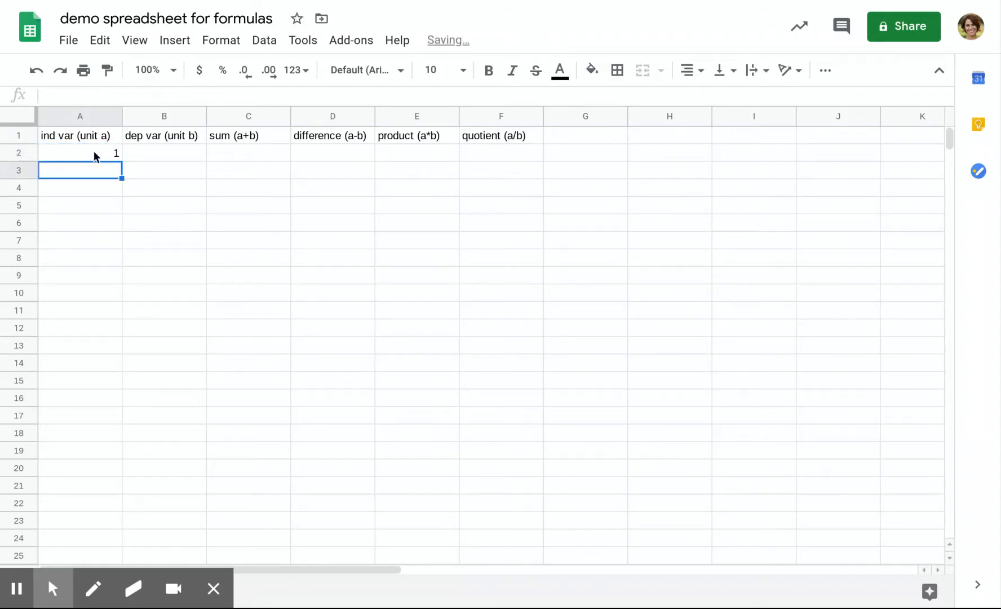
- Try filling the single value in A2 down through A18, and undo the fill
{"action": "left_click", "coordinate": [114, 152]}
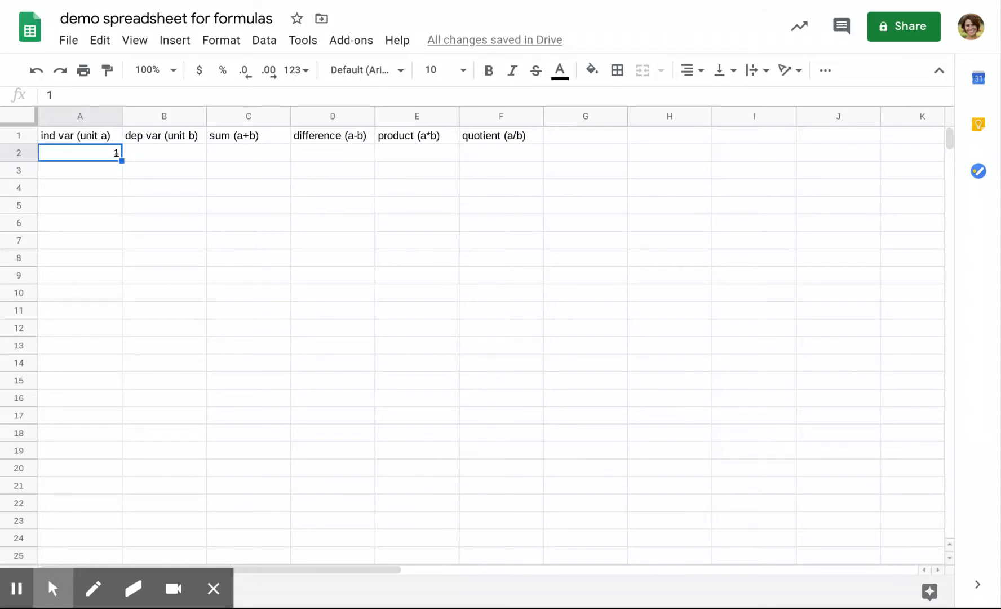
{"action": "left_click_drag", "start_coordinate": [121, 161], "coordinate": [122, 436]}
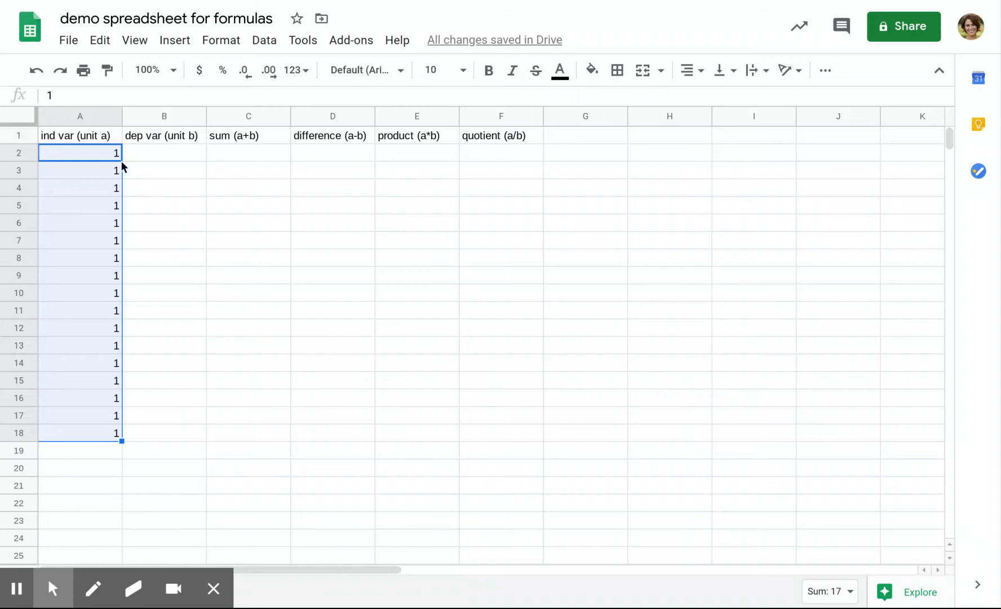
{"action": "key", "text": "ctrl+z"}
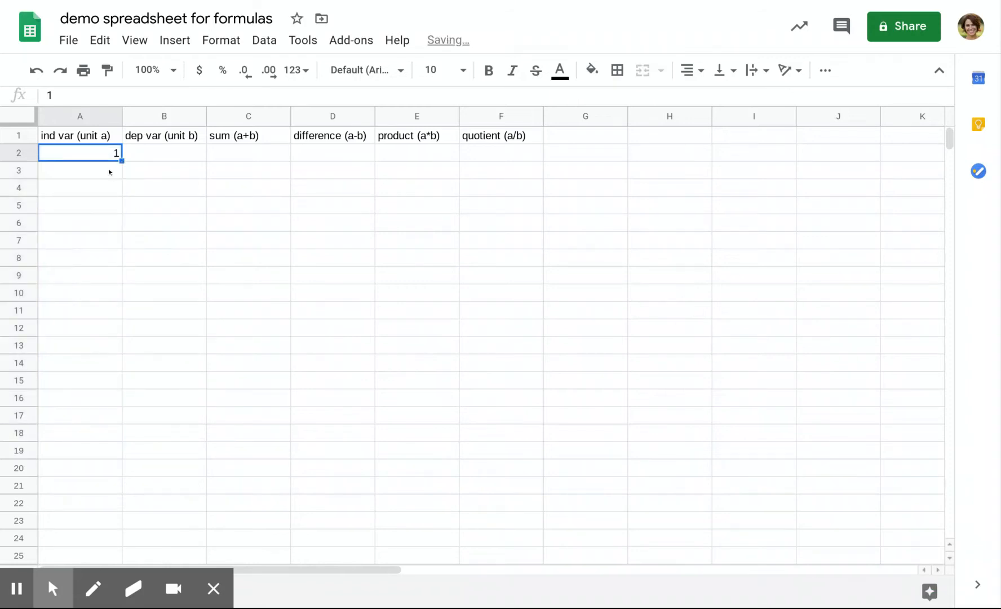
- Enter 2 in cell A3 as the second value of the independent variable column
{"action": "left_click", "coordinate": [109, 172]}
{"action": "type", "text": "2"}
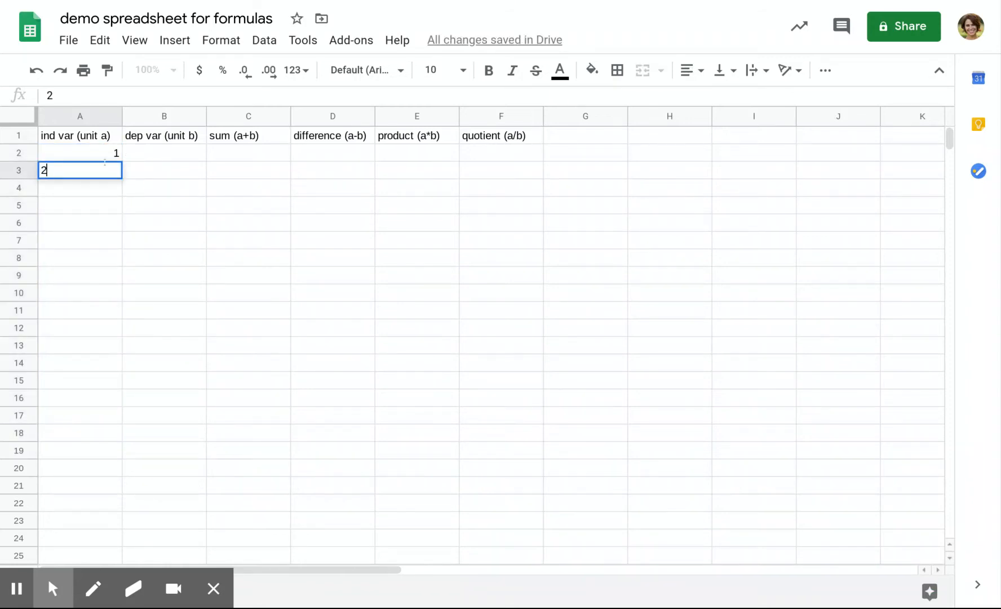
{"action": "key", "text": "Return"}
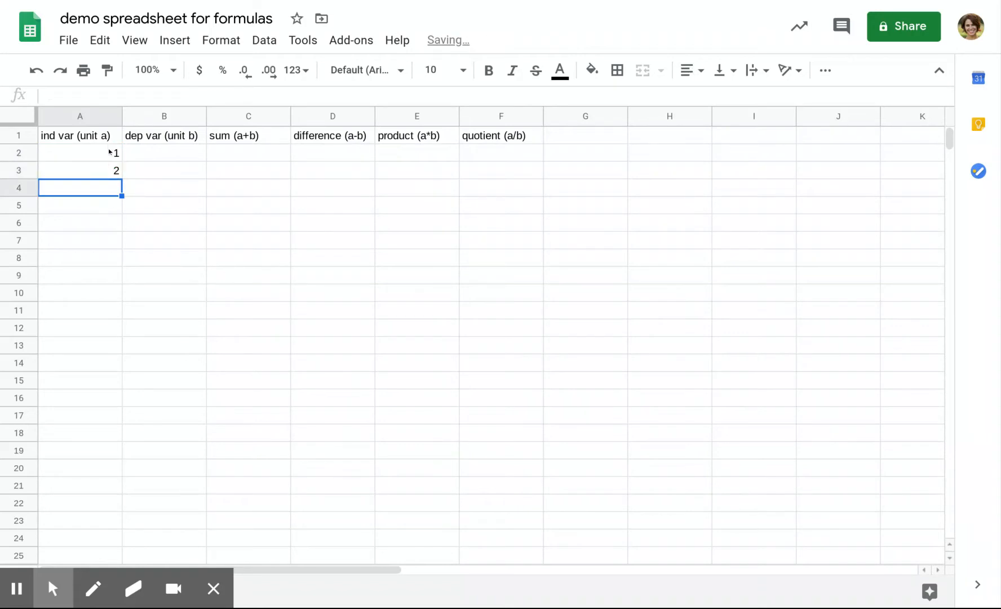
- Try extending the A2:A3 series down to A21, and undo the fill
{"action": "left_click", "coordinate": [110, 154]}
{"action": "left_click_drag", "start_coordinate": [109, 154], "coordinate": [108, 482]}
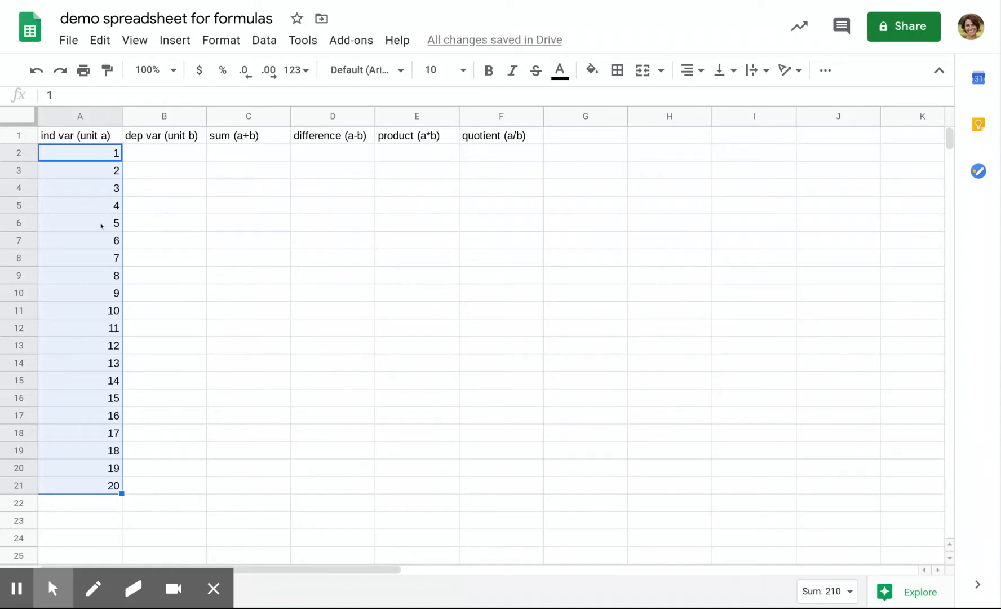
{"action": "key", "text": "ctrl+z"}
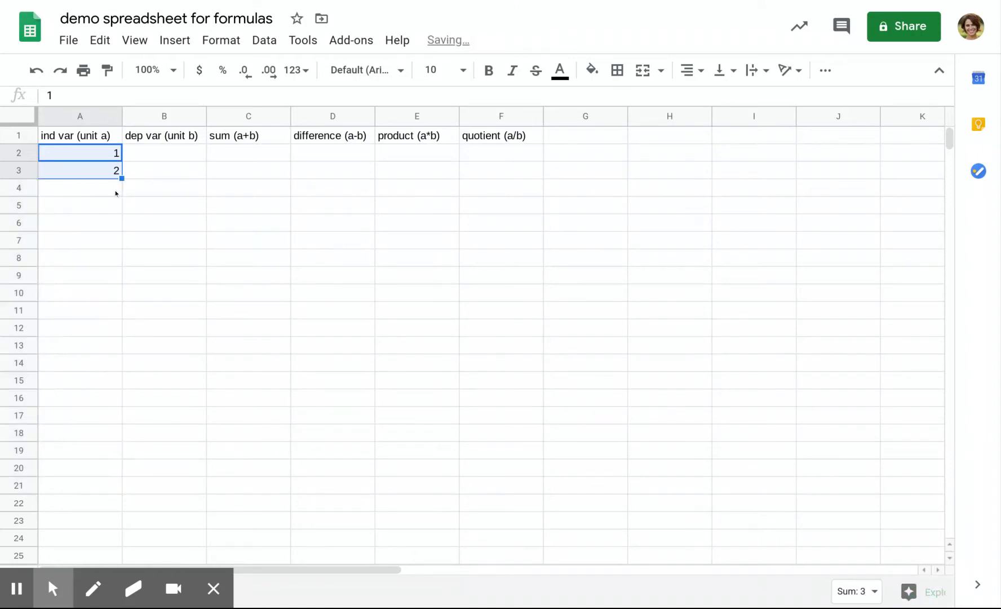
- Extend the number series from A2:A3 down to row 21 so column A counts from 1 to 20
{"action": "left_click", "coordinate": [115, 189]}
{"action": "left_click_drag", "start_coordinate": [109, 157], "coordinate": [115, 171]}
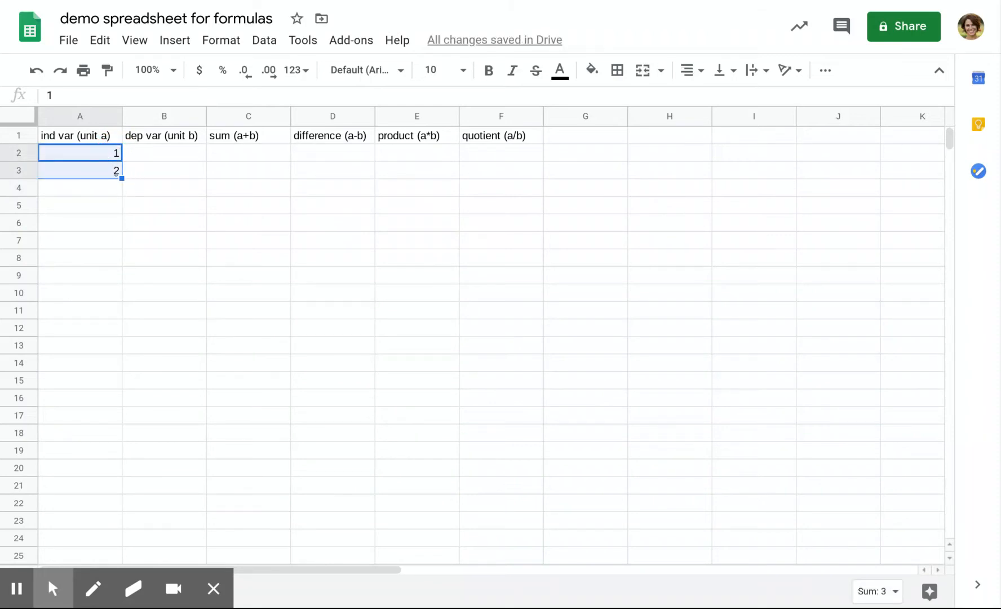
{"action": "left_click", "coordinate": [122, 178]}
{"action": "left_click_drag", "start_coordinate": [122, 178], "coordinate": [122, 490]}
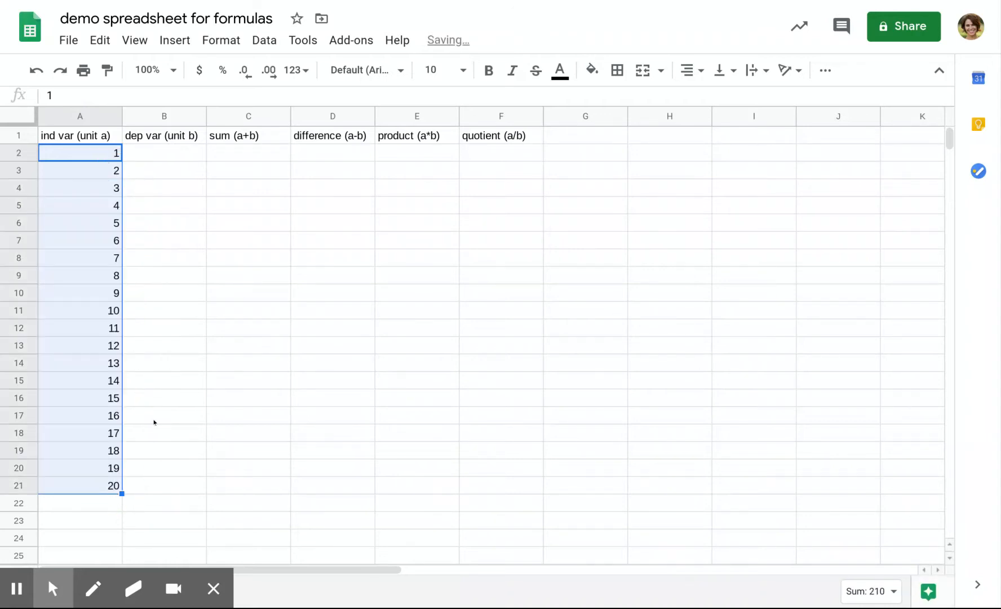
- Enter 2, 4 and 6 in B2 to B4 and extend the series down to B21
{"action": "left_click", "coordinate": [184, 150]}
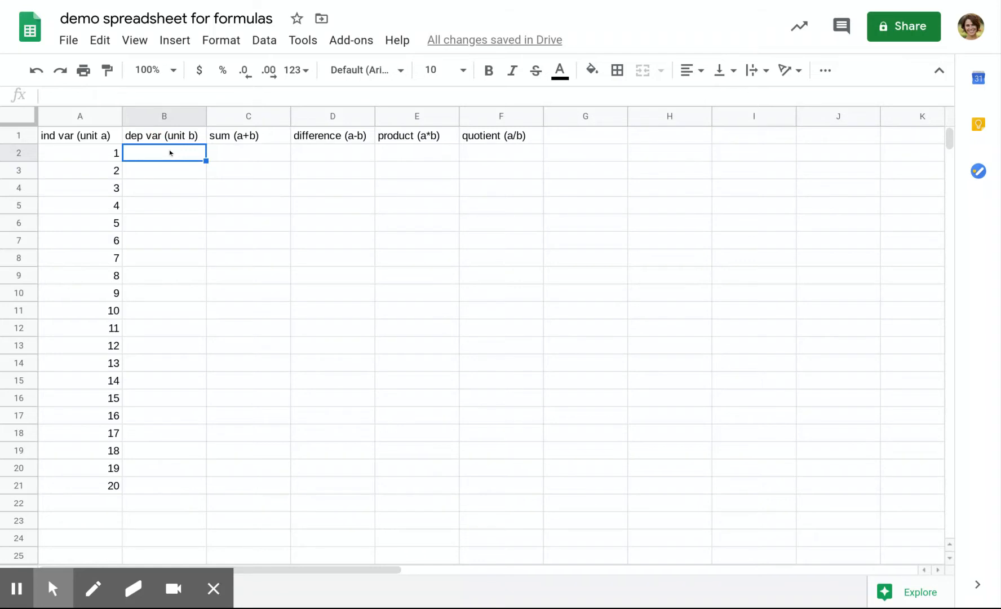
{"action": "type", "text": "2"}
{"action": "key", "text": "Return"}
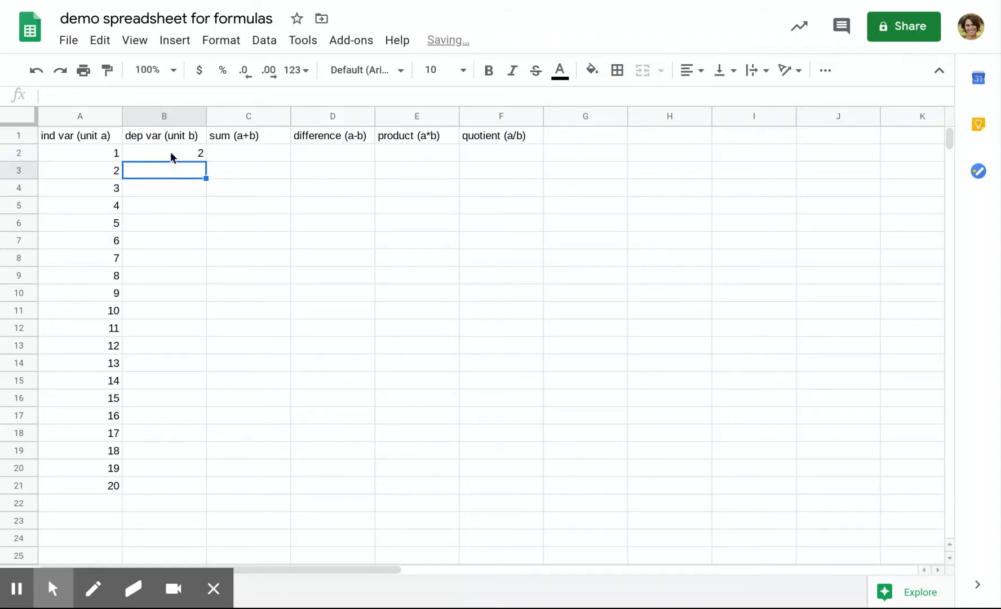
{"action": "type", "text": "4"}
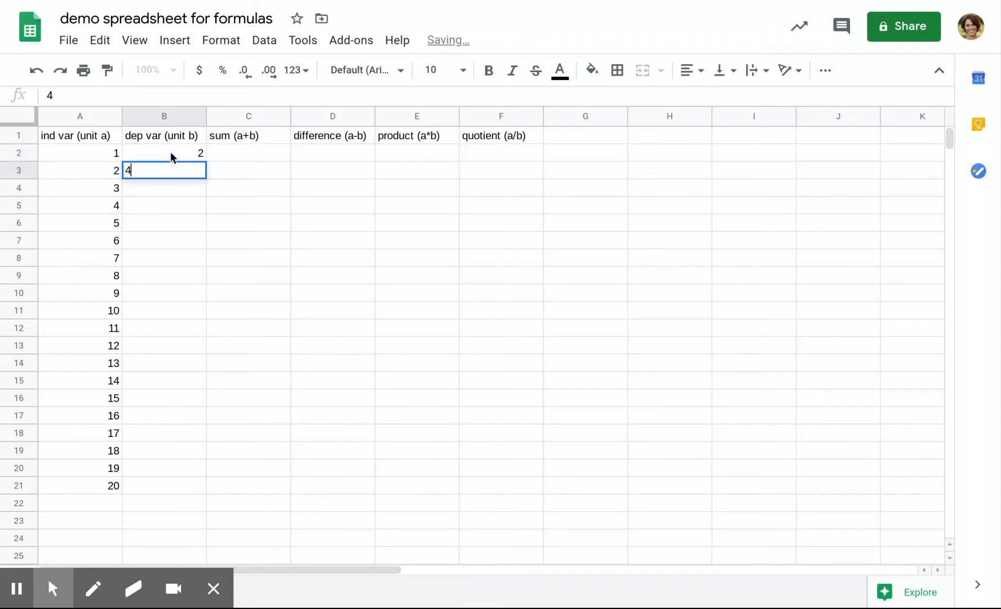
{"action": "key", "text": "Return"}
{"action": "type", "text": "6"}
{"action": "key", "text": "Return"}
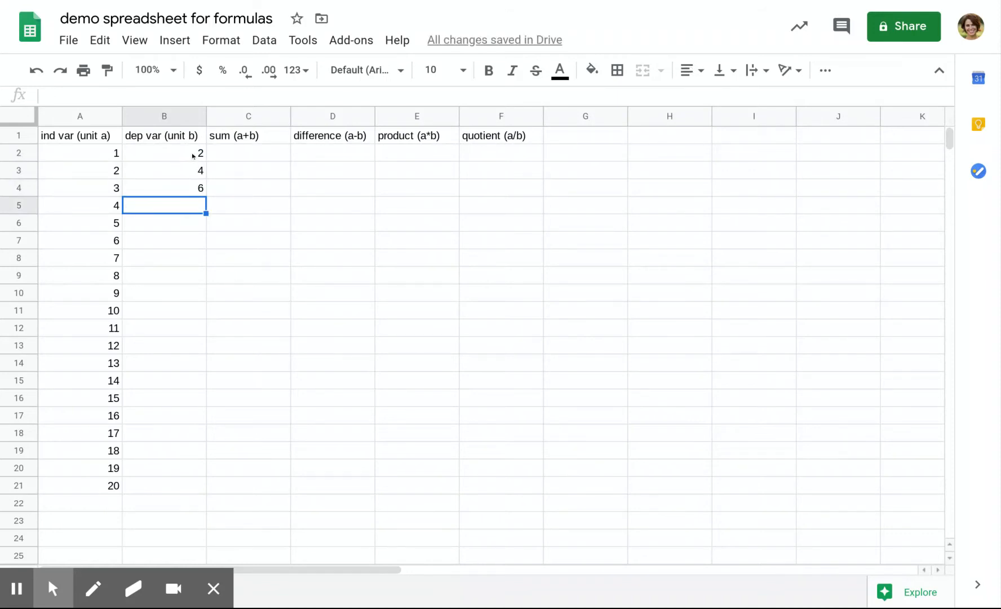
{"action": "left_click_drag", "start_coordinate": [193, 156], "coordinate": [184, 484]}
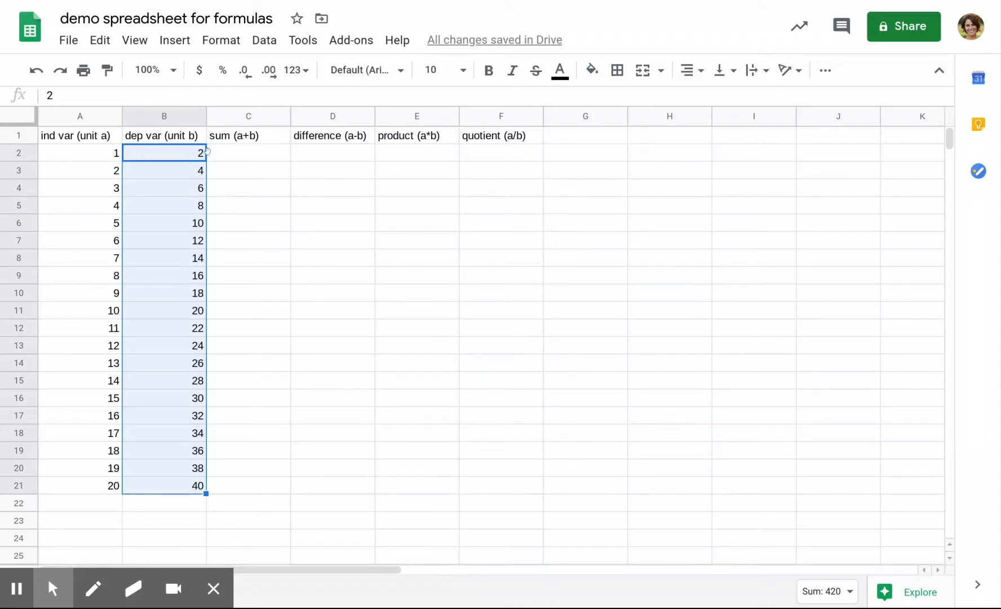
{"action": "left_click", "coordinate": [99, 116]}
{"action": "left_click", "coordinate": [154, 115]}
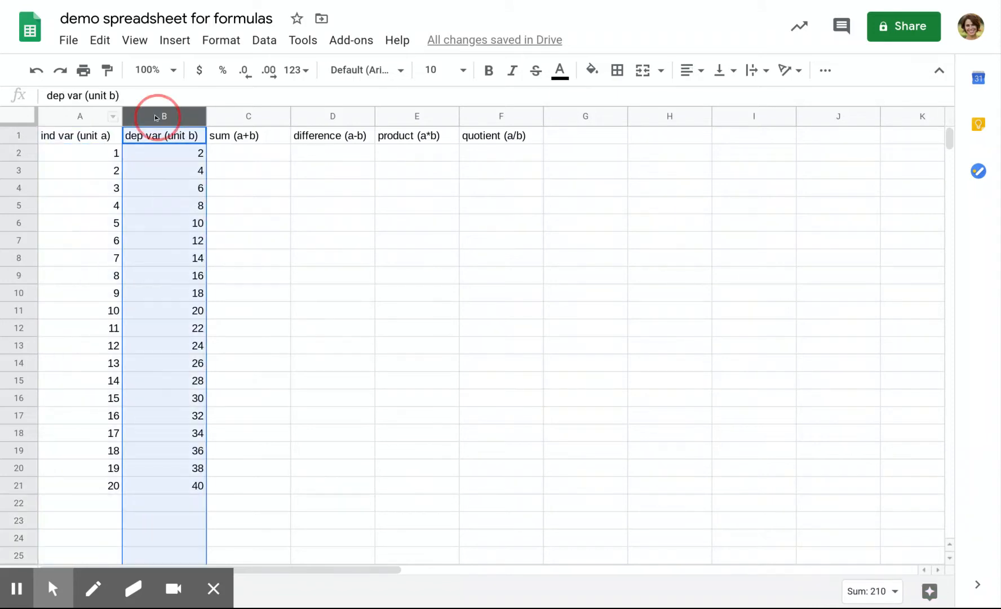
- Enter the formula =A2+B2 in cell C2 of the sum column
{"action": "left_click", "coordinate": [243, 152]}
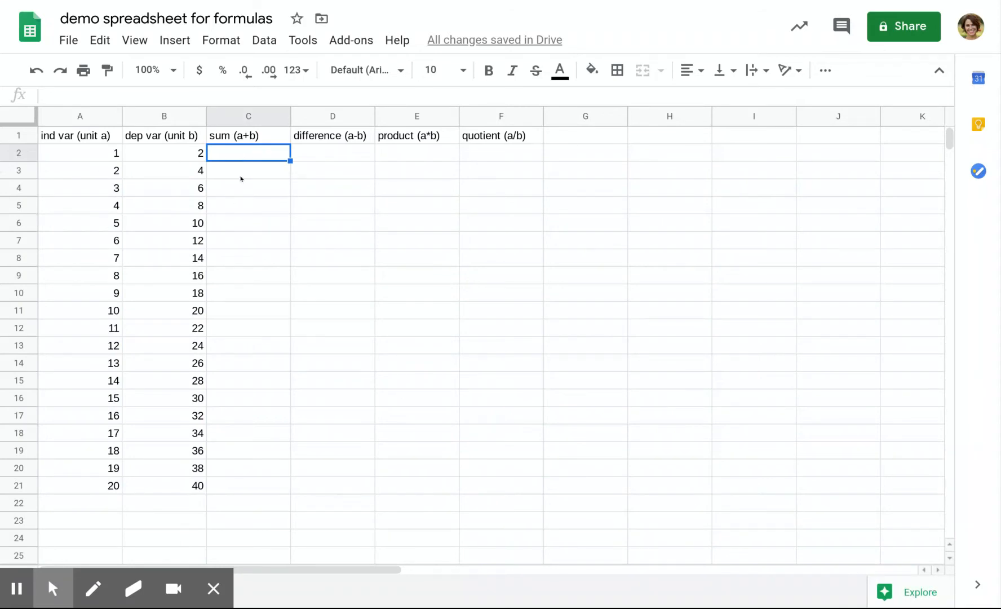
{"action": "type", "text": "="}
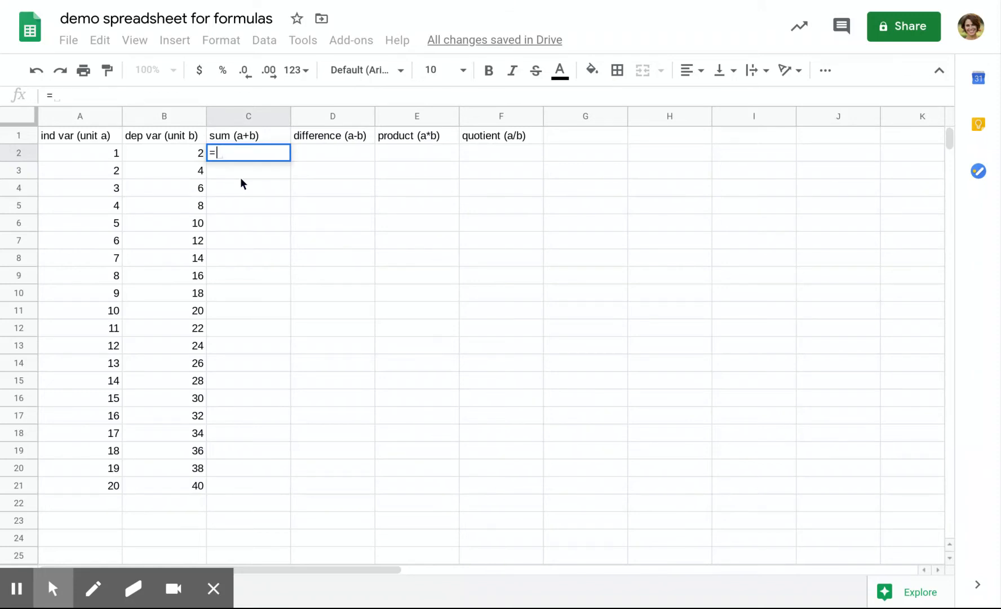
{"action": "left_click", "coordinate": [107, 153]}
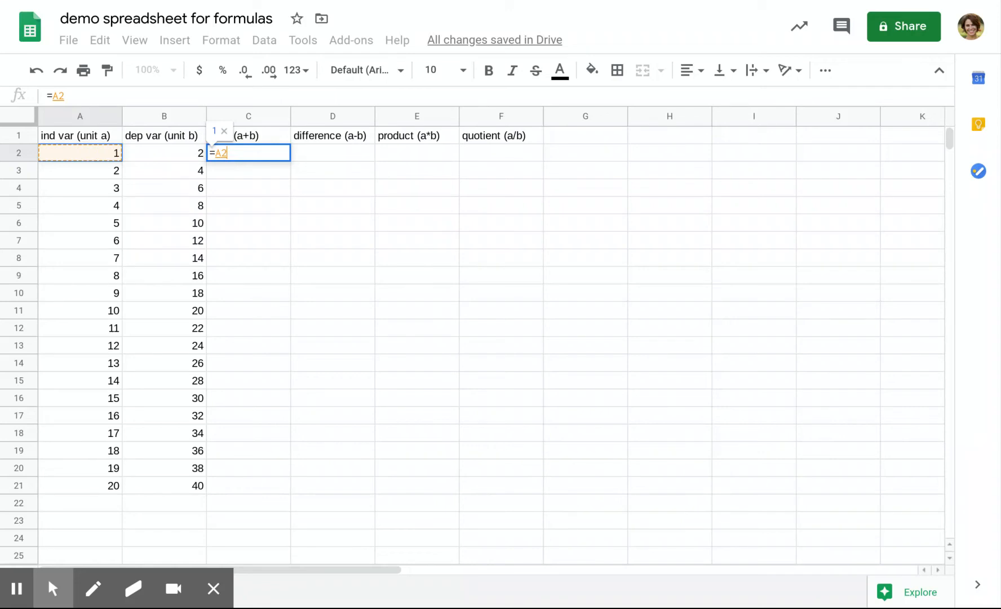
{"action": "type", "text": "+"}
{"action": "left_click", "coordinate": [172, 153]}
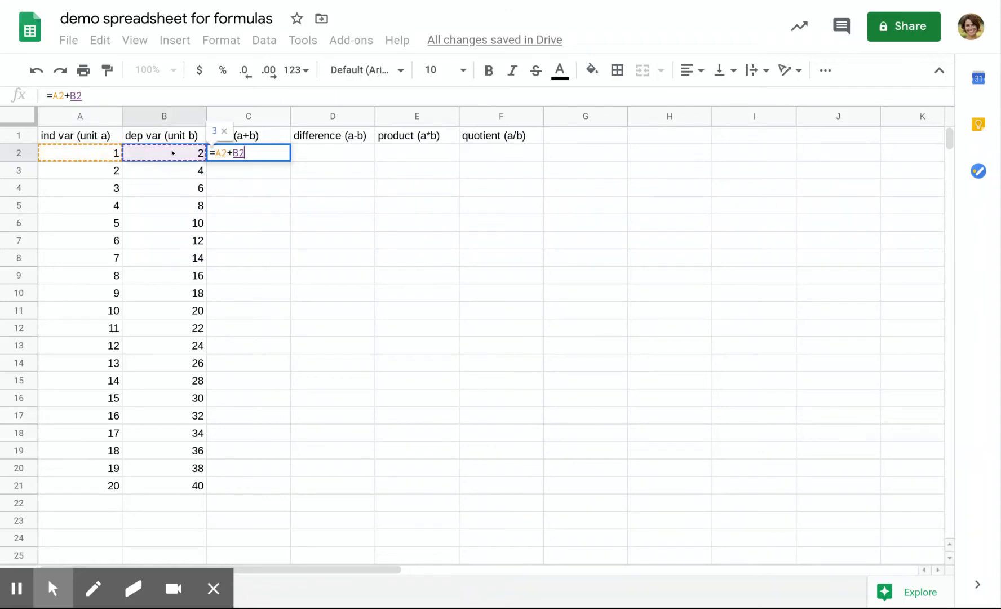
{"action": "key", "text": "Return"}
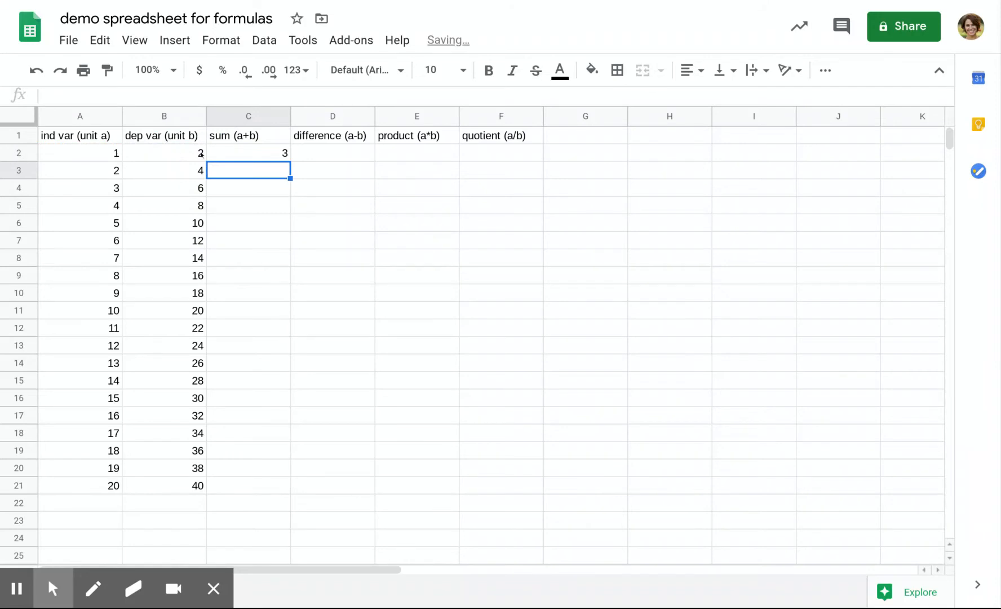
- Fill the sum formula from C2 down to C21 and check the copied formula in C21
{"action": "left_click", "coordinate": [221, 155]}
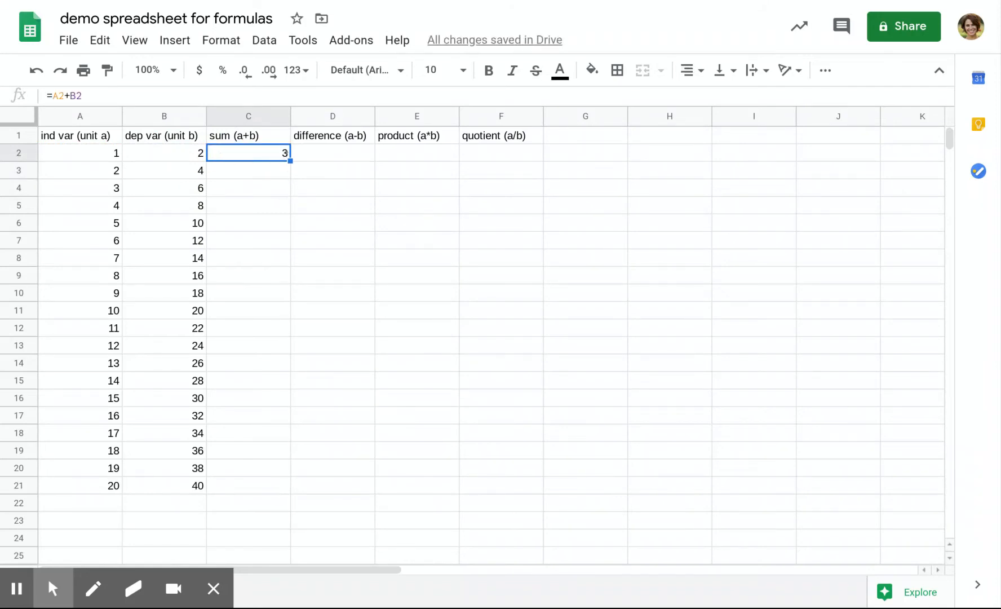
{"action": "left_click_drag", "start_coordinate": [290, 160], "coordinate": [287, 488]}
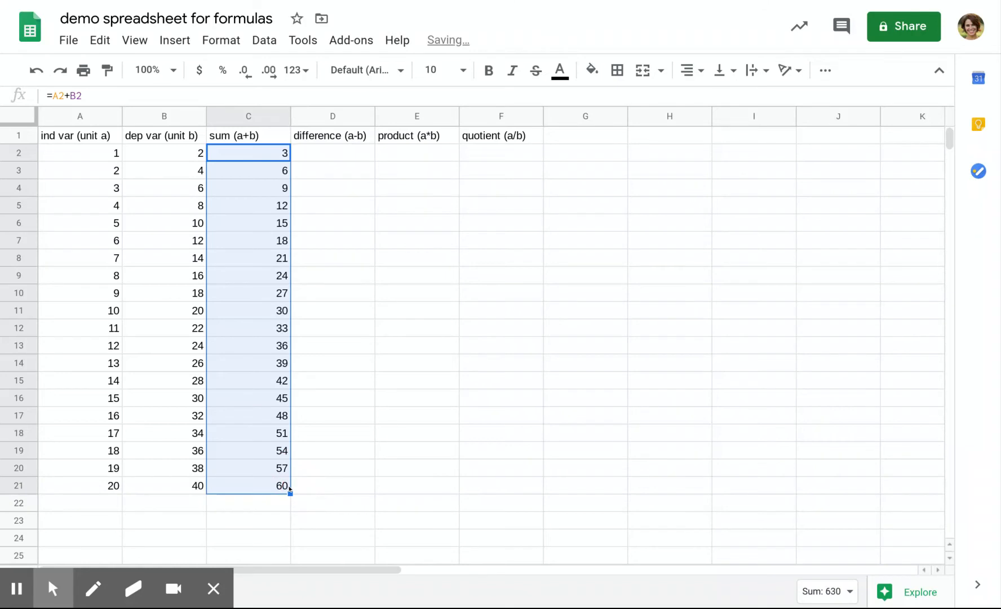
{"action": "left_click", "coordinate": [276, 486]}
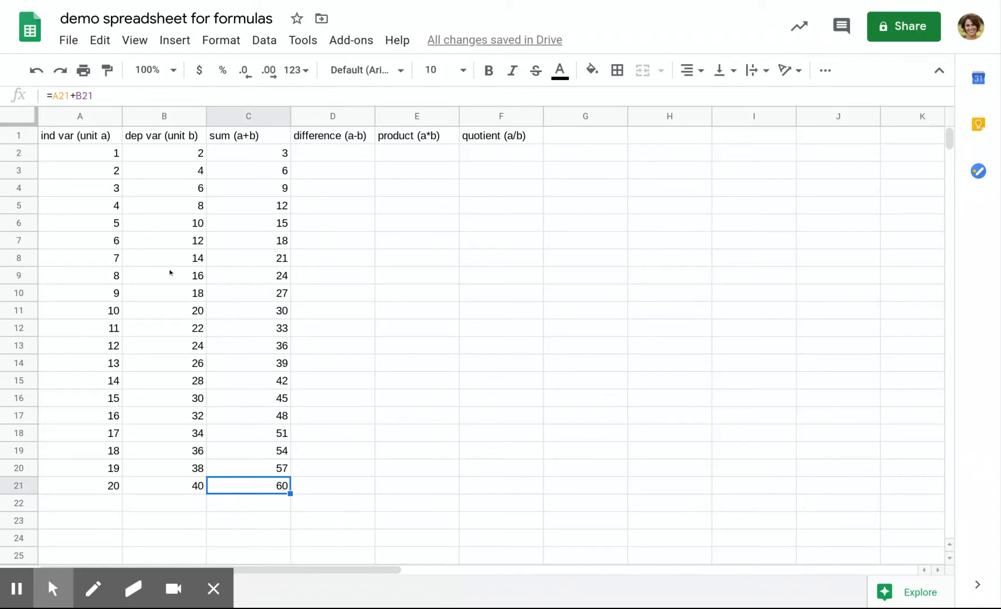
- Enter the formula =A2-B2 in cell D2 of the difference column and fill it down to D21
{"action": "left_click", "coordinate": [319, 155]}
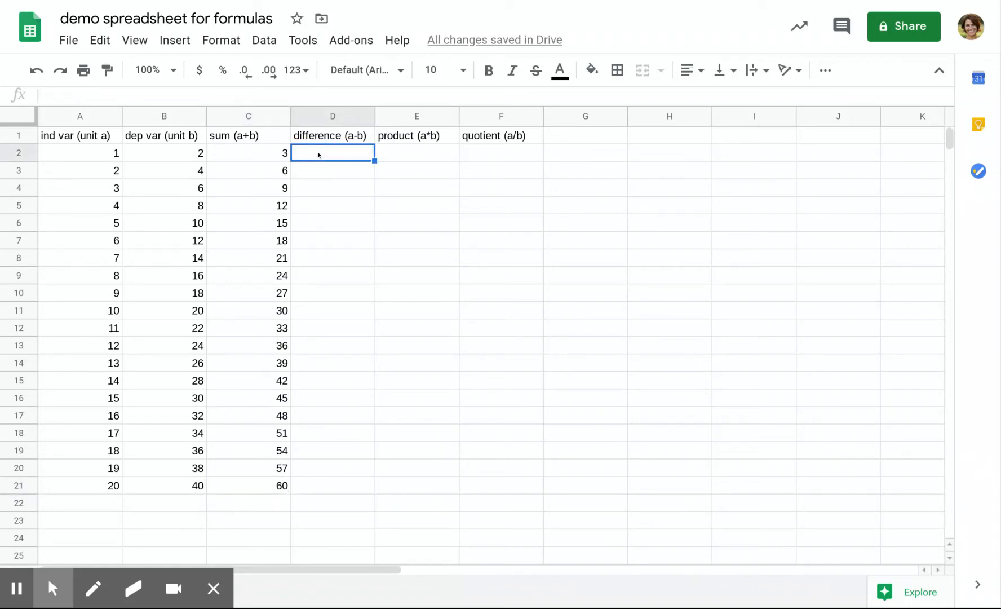
{"action": "type", "text": "="}
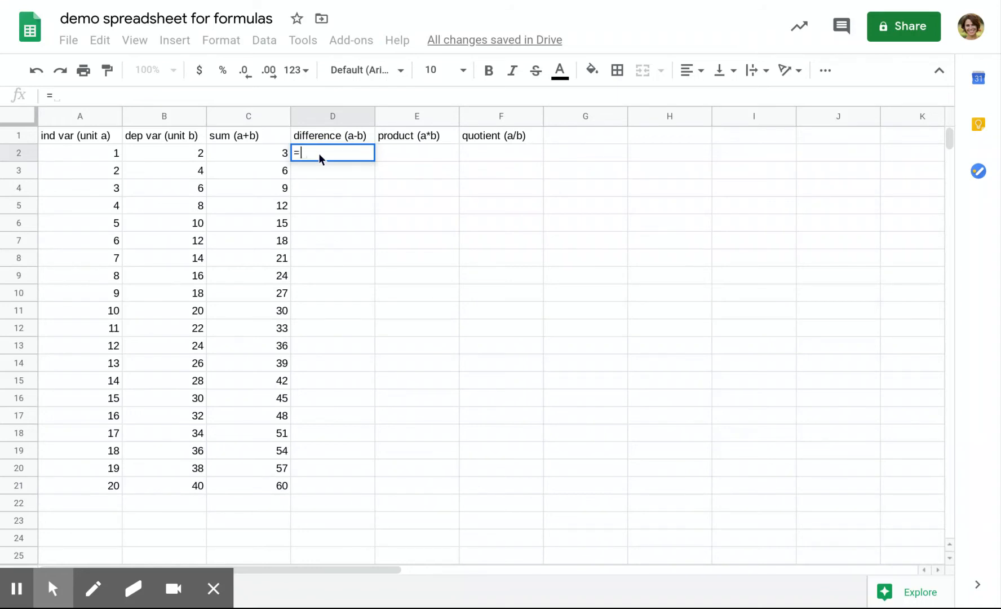
{"action": "type", "text": "a2"}
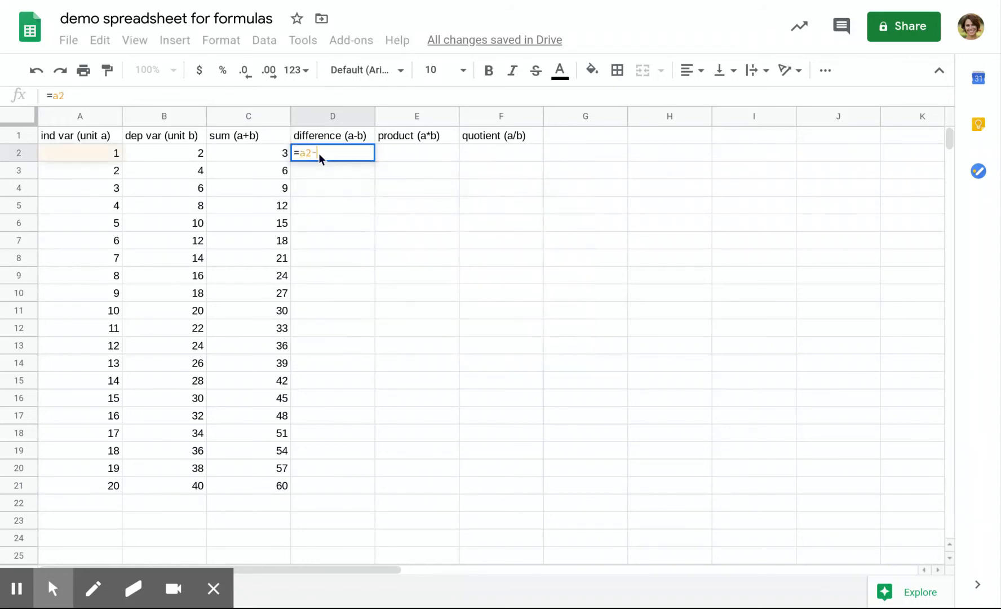
{"action": "type", "text": "-b2"}
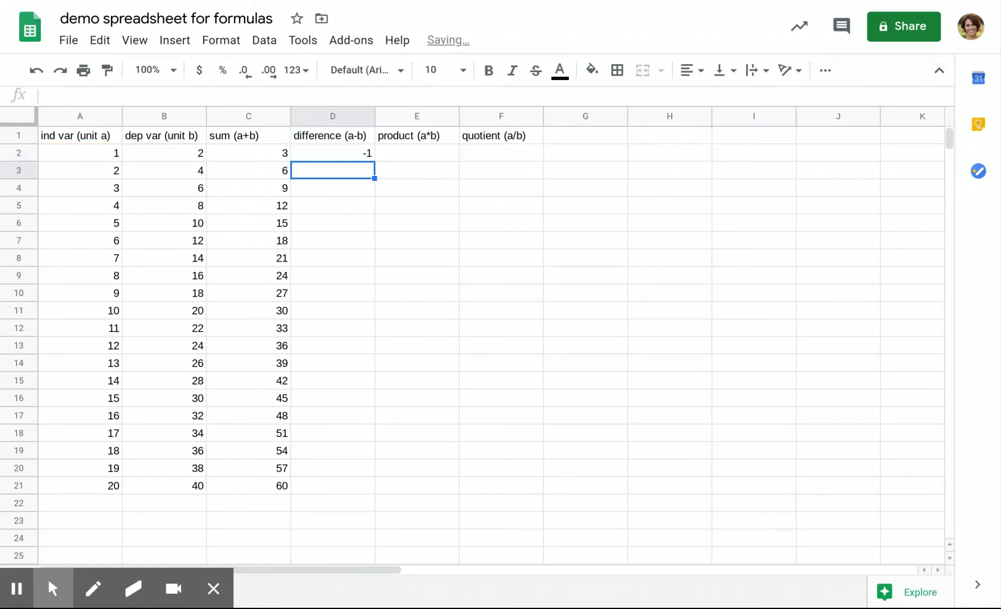
{"action": "key", "text": "Return"}
{"action": "left_click", "coordinate": [334, 149]}
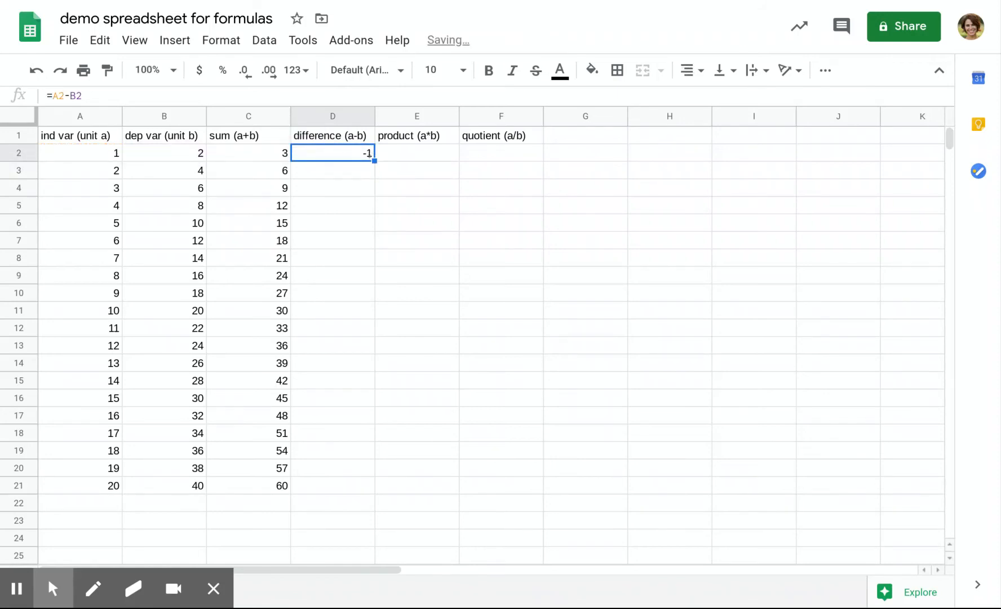
{"action": "left_click_drag", "start_coordinate": [374, 160], "coordinate": [380, 486]}
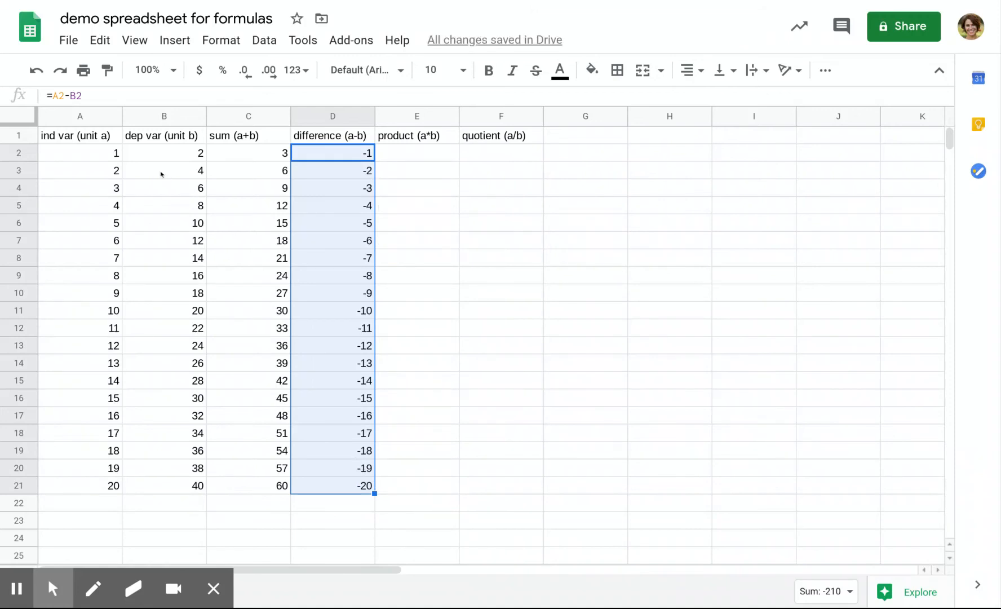
- Enter the formula =A2*B2 in cell E2 of the product column and fill it down to E21
{"action": "left_click", "coordinate": [411, 154]}
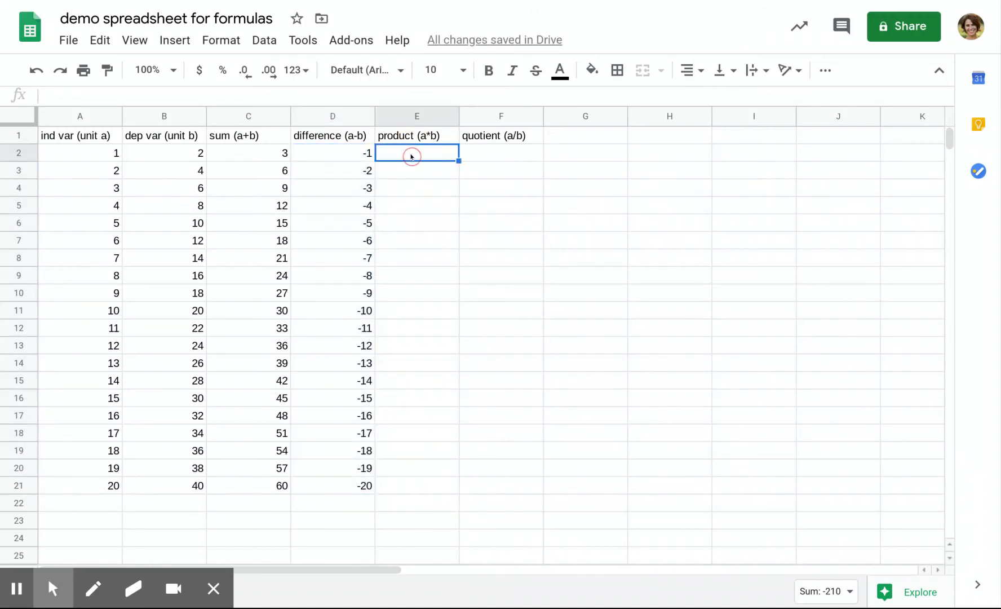
{"action": "type", "text": "="}
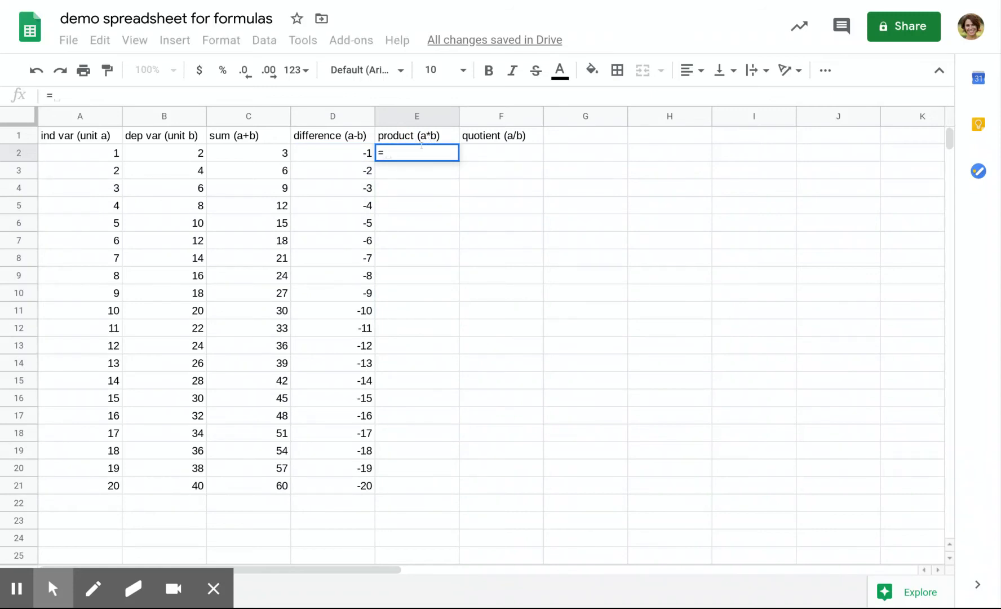
{"action": "left_click", "coordinate": [116, 152]}
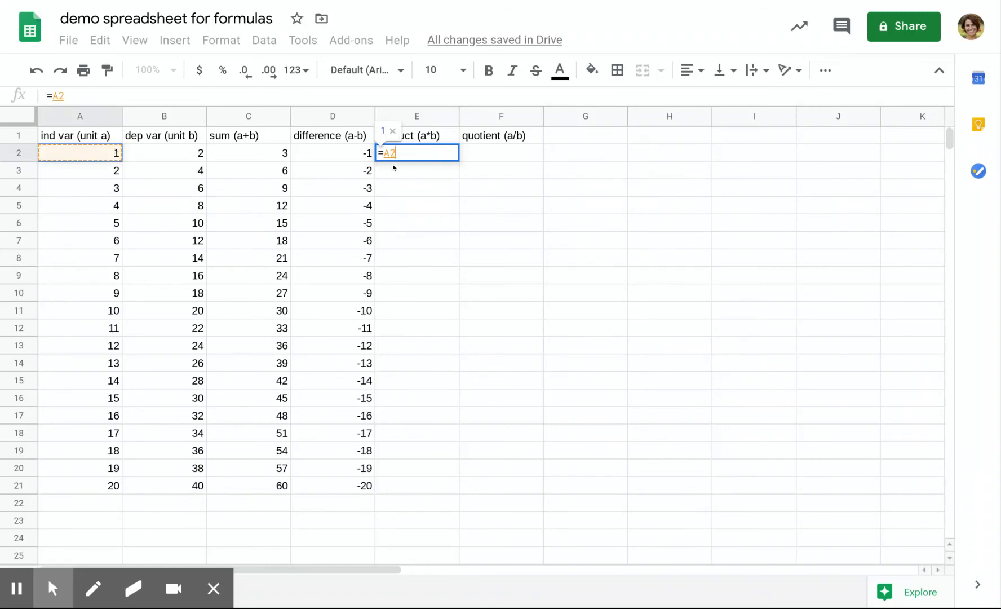
{"action": "type", "text": "*"}
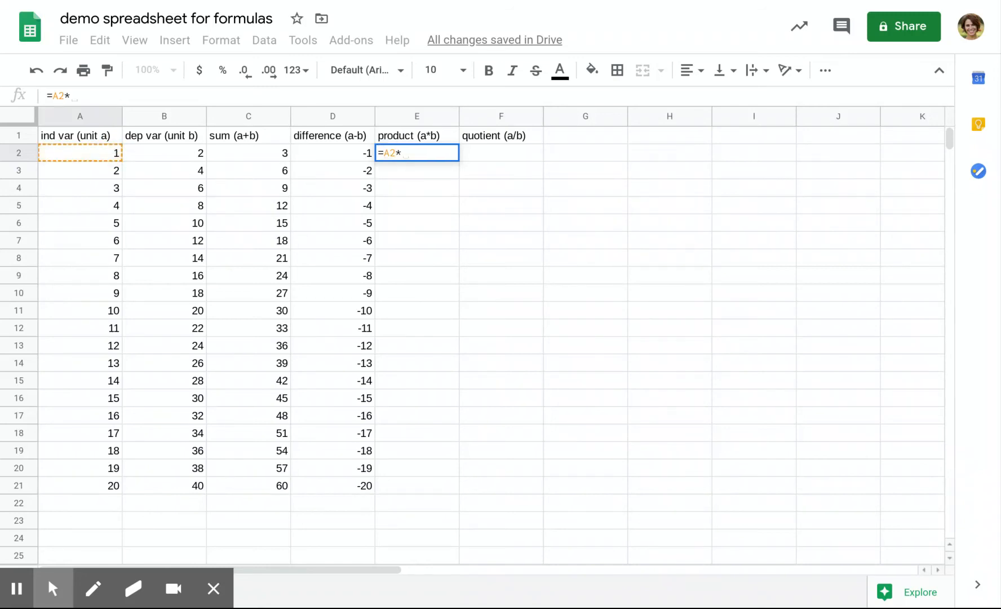
{"action": "left_click", "coordinate": [161, 150]}
{"action": "key", "text": "Return"}
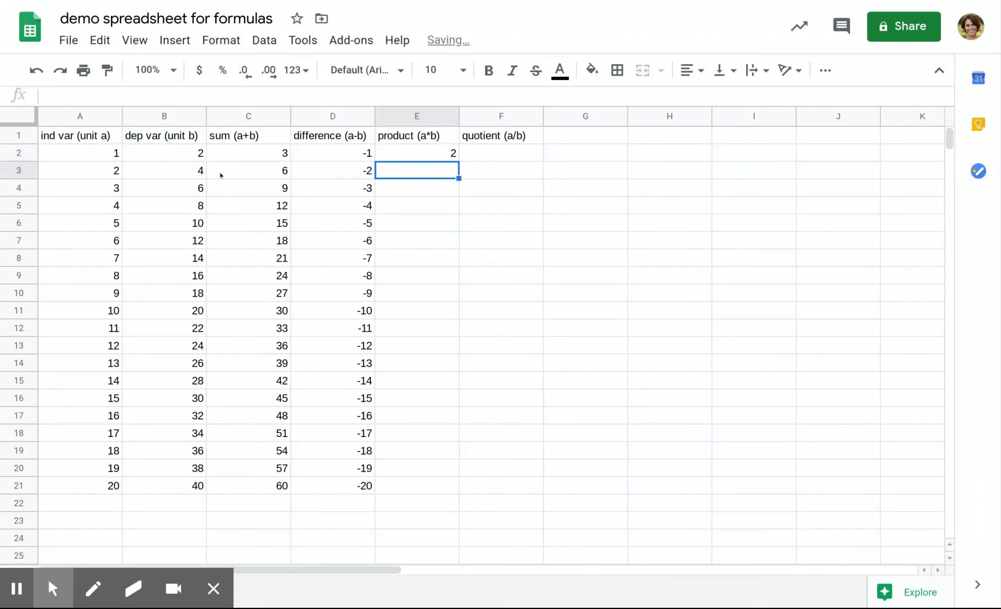
{"action": "left_click", "coordinate": [413, 158]}
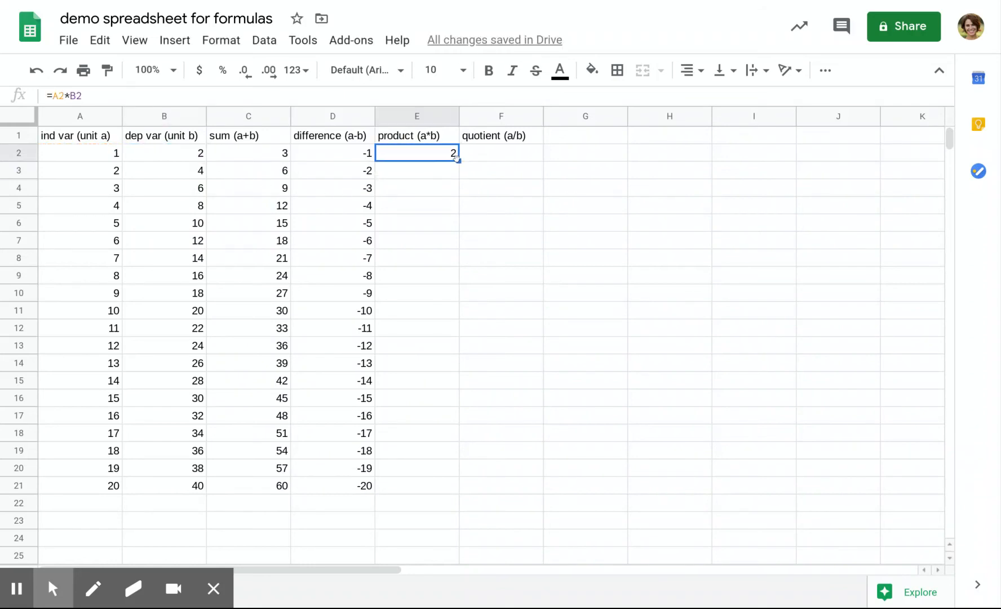
{"action": "left_click_drag", "start_coordinate": [458, 160], "coordinate": [463, 484]}
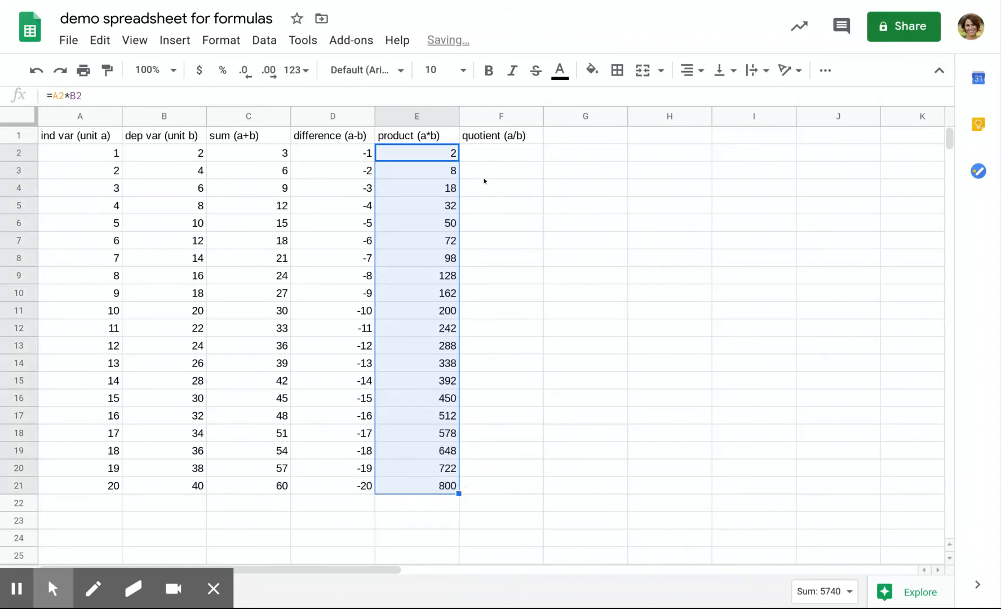
- Enter the formula =A2/B2 in cell F2 of the quotient column and fill it down to F21
{"action": "left_click", "coordinate": [486, 151]}
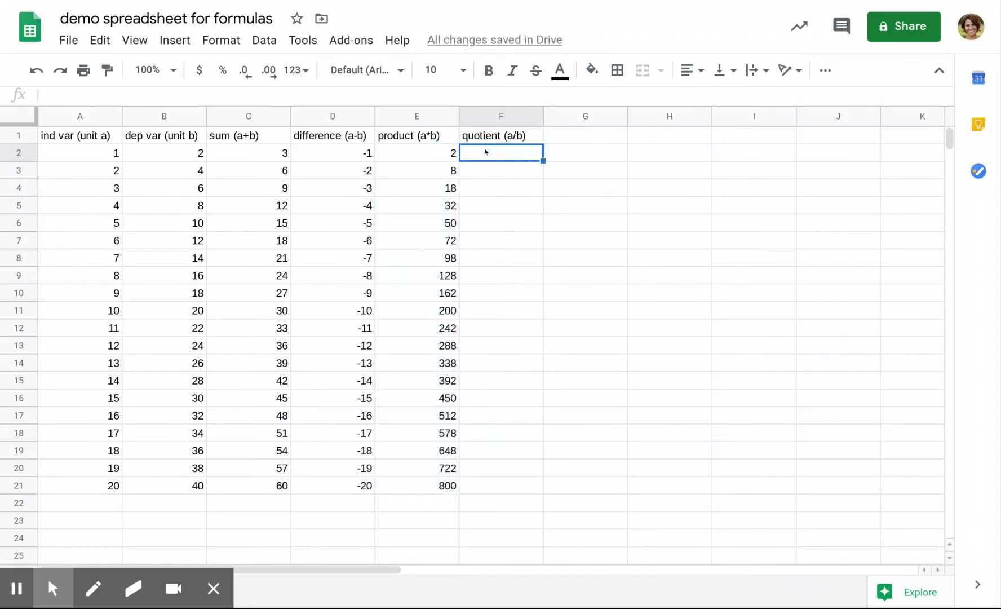
{"action": "type", "text": "="}
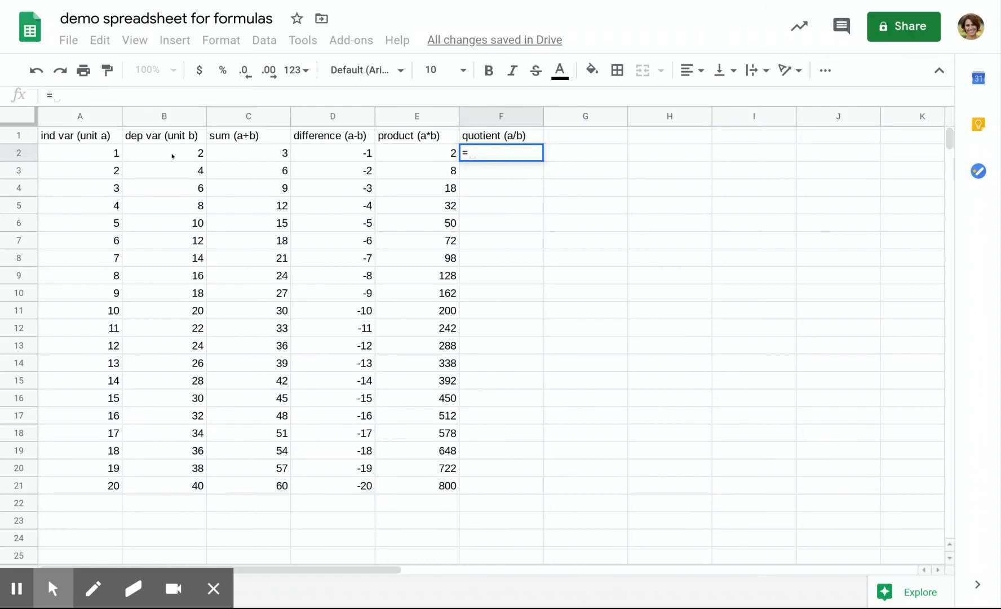
{"action": "left_click", "coordinate": [76, 152]}
{"action": "type", "text": "/"}
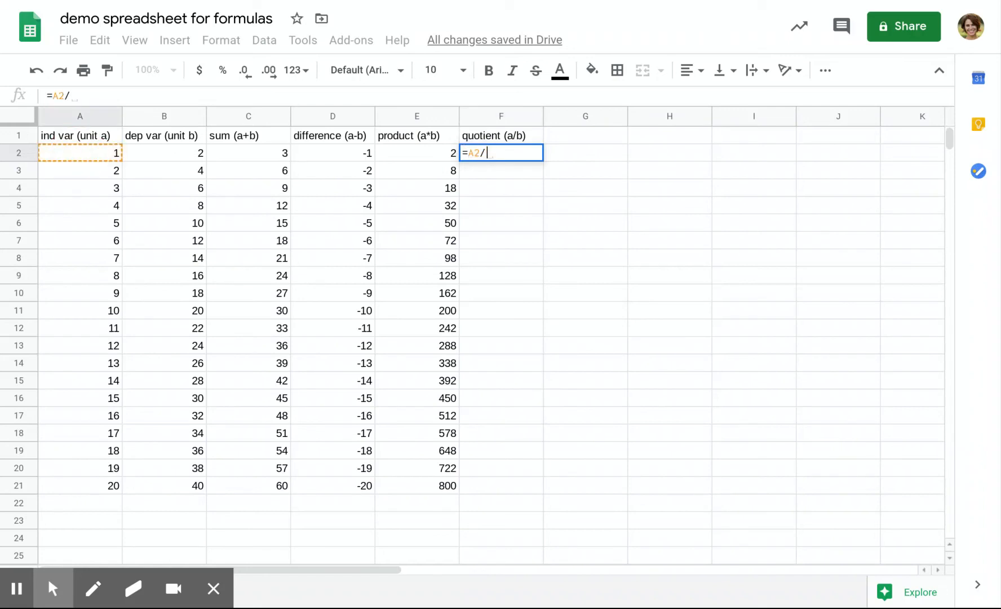
{"action": "left_click", "coordinate": [145, 152]}
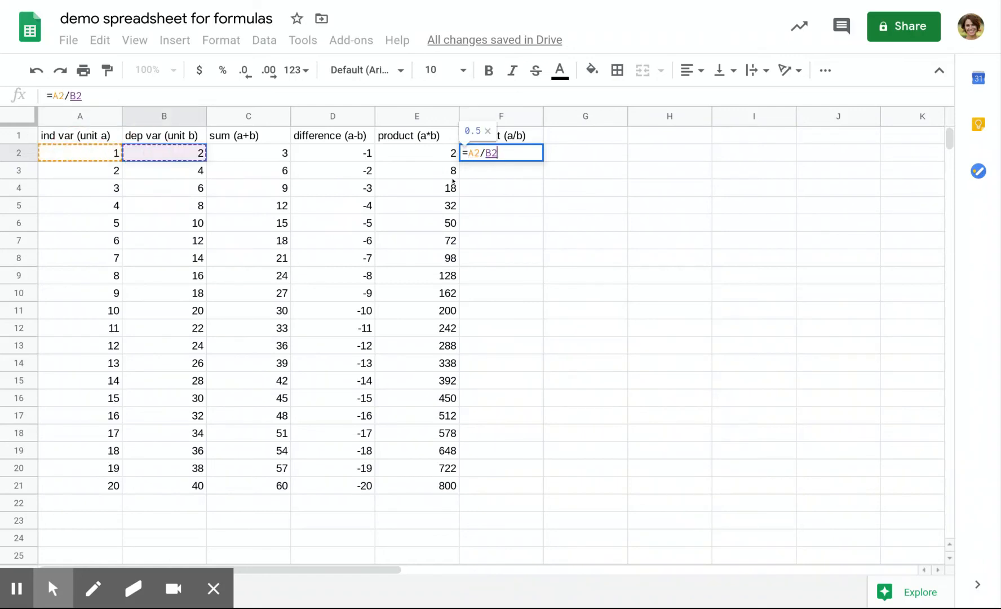
{"action": "key", "text": "Return"}
{"action": "left_click", "coordinate": [514, 156]}
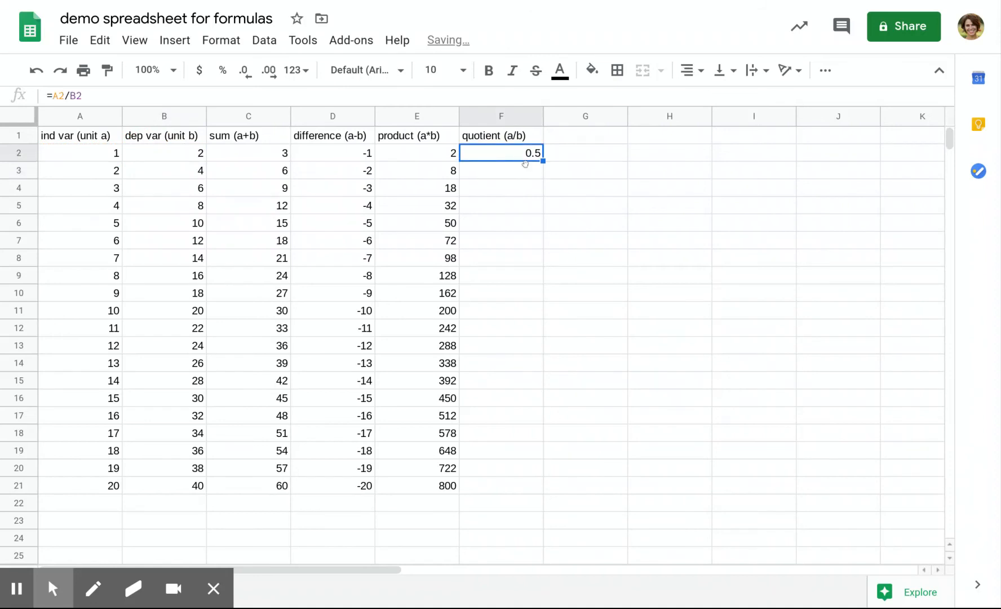
{"action": "left_click_drag", "start_coordinate": [531, 308], "coordinate": [519, 489]}
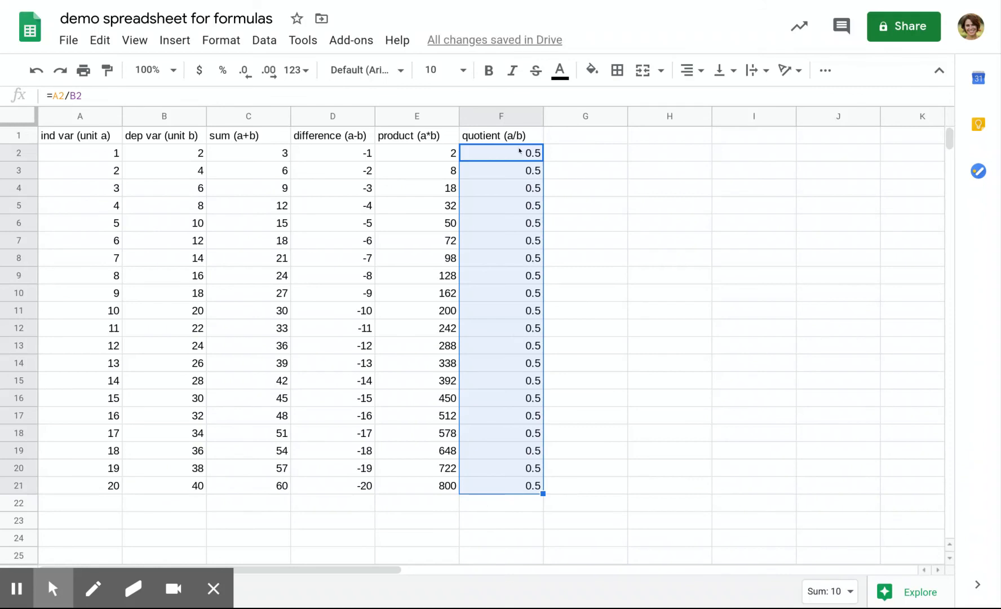
- Go through the cells of the quotient column one by one and examine the row references in the copied formulas
{"action": "left_click", "coordinate": [484, 477]}
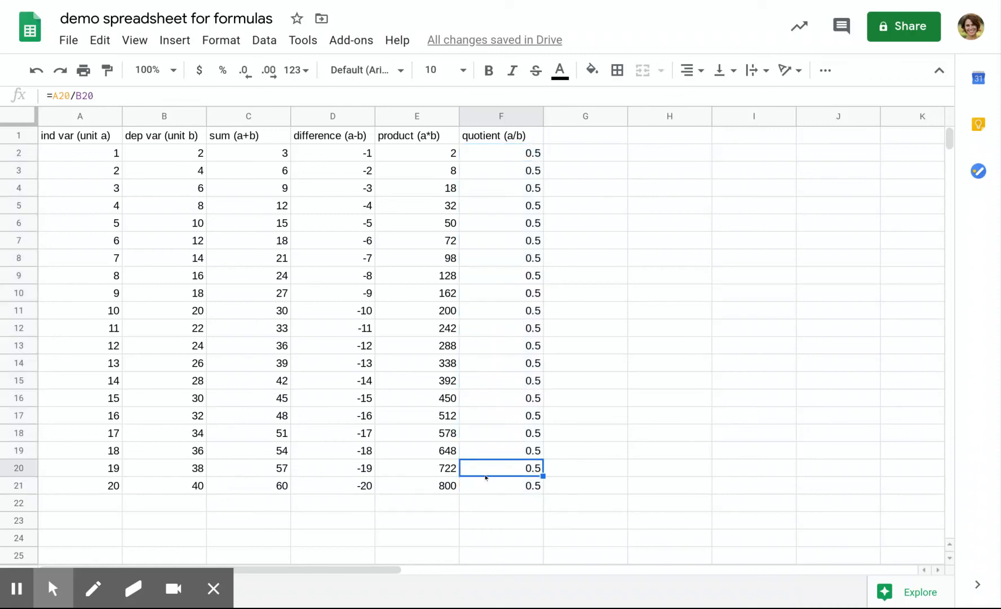
{"action": "key", "text": "Up"}
{"action": "key", "text": "Up"}
{"action": "key", "text": "Up"}
{"action": "key", "text": "Up"}
{"action": "key", "text": "Up"}
{"action": "key", "text": "Up"}
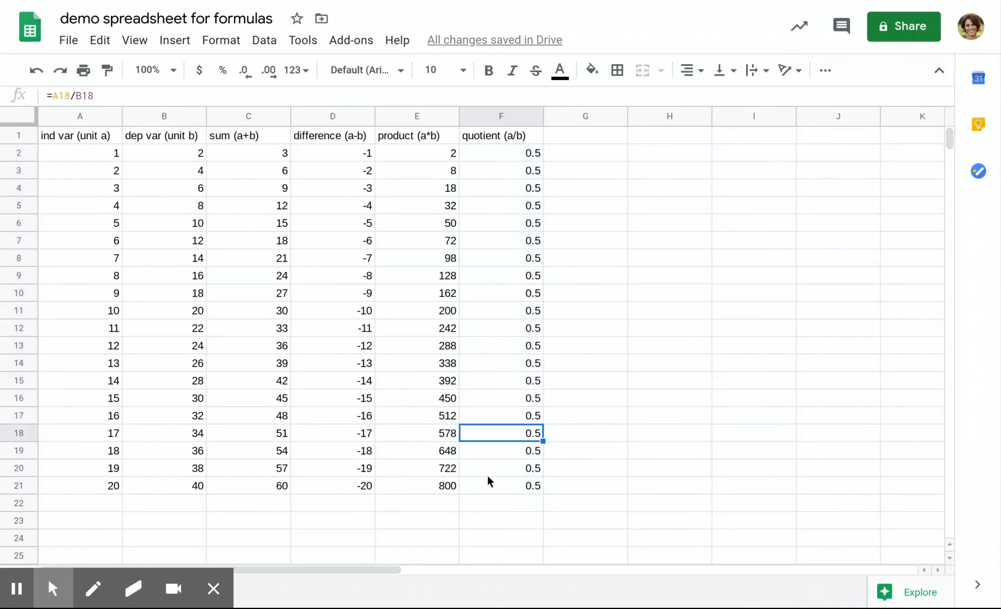
{"action": "key", "text": "Up"}
{"action": "key", "text": "Up"}
{"action": "key", "text": "Up"}
{"action": "key", "text": "Up"}
{"action": "key", "text": "Up"}
{"action": "key", "text": "Up"}
{"action": "key", "text": "Up"}
{"action": "key", "text": "Up"}
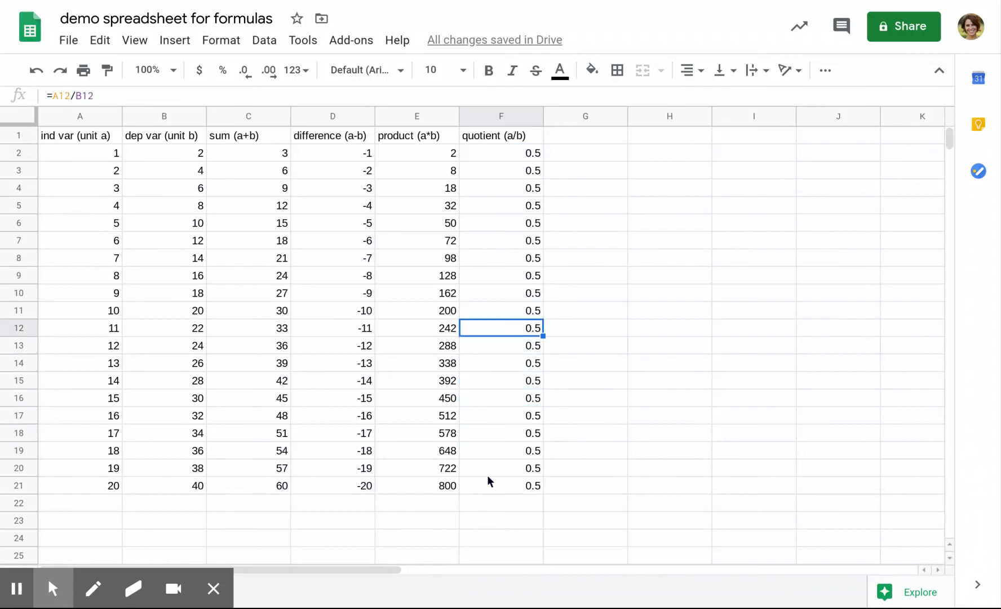
{"action": "key", "text": "Up"}
{"action": "key", "text": "Up"}
{"action": "key", "text": "Up"}
{"action": "key", "text": "Up"}
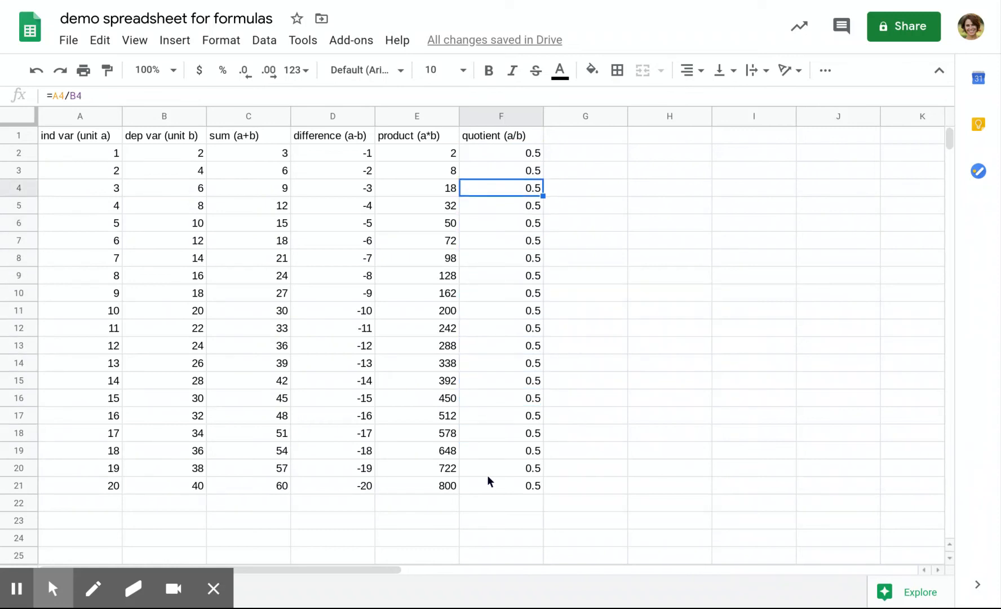
{"action": "key", "text": "Down"}
{"action": "key", "text": "Down"}
{"action": "key", "text": "Down"}
{"action": "key", "text": "Down"}
{"action": "key", "text": "Down"}
{"action": "key", "text": "Down"}
{"action": "key", "text": "Down"}
{"action": "key", "text": "Down"}
{"action": "key", "text": "Down"}
{"action": "key", "text": "Down"}
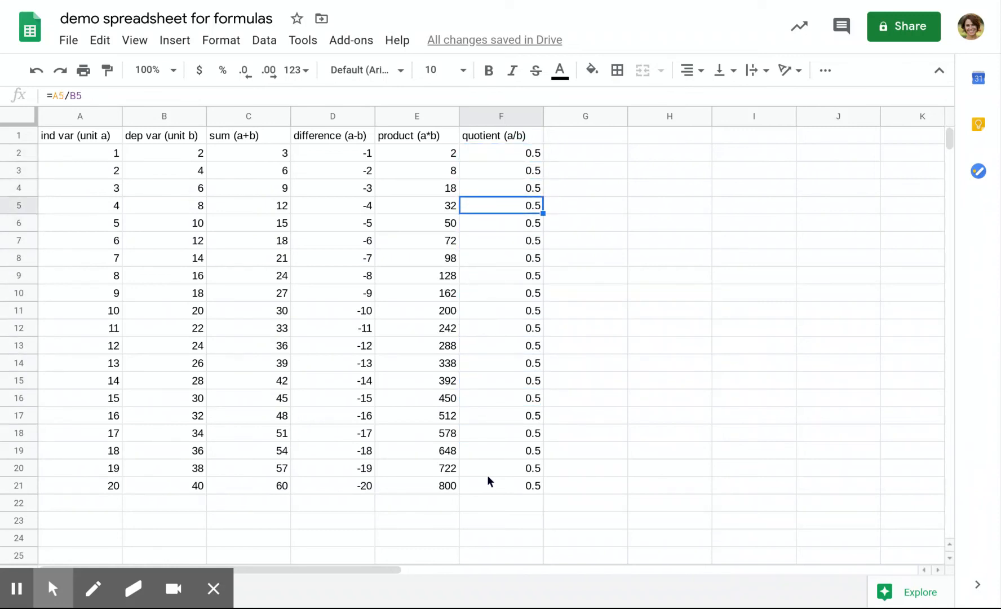
{"action": "key", "text": "Down"}
{"action": "key", "text": "Down"}
{"action": "key", "text": "Down"}
{"action": "key", "text": "Down"}
{"action": "key", "text": "Down"}
{"action": "key", "text": "Down"}
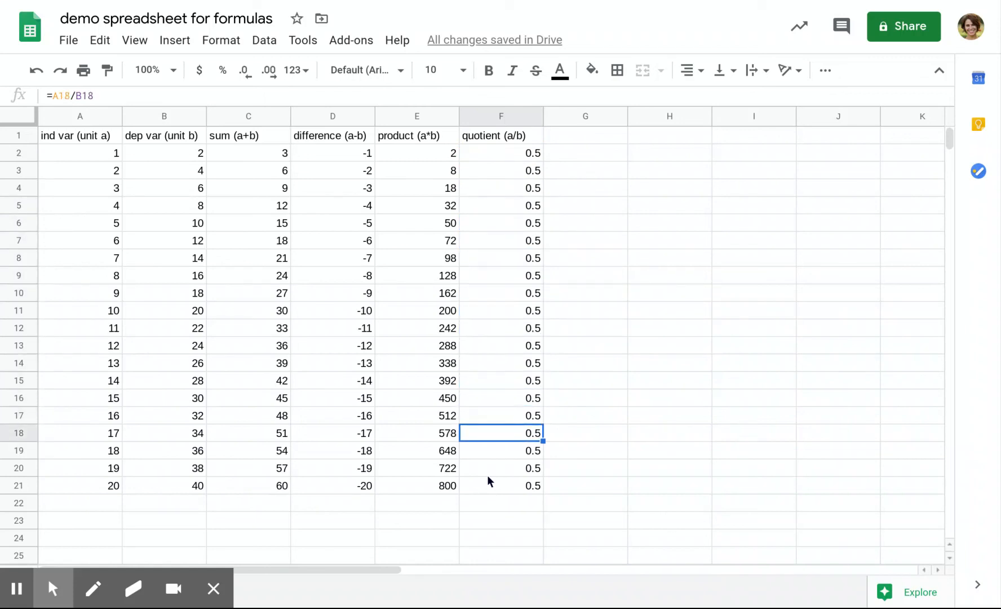
- Change the entry in cell A2 to 1 m and inspect the effect on the sum formula in C2
{"action": "left_click", "coordinate": [111, 155]}
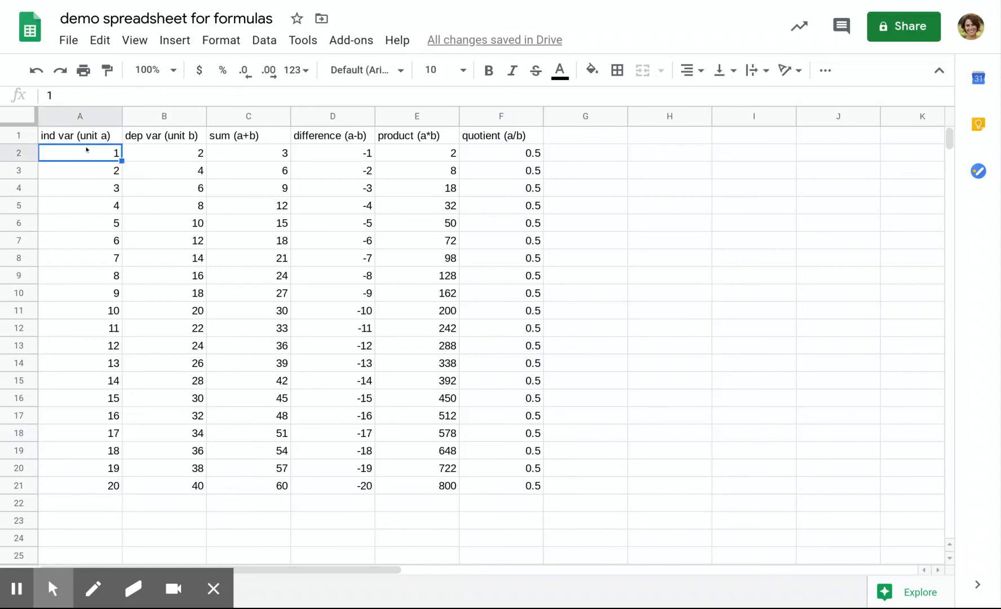
{"action": "double_click", "coordinate": [87, 149]}
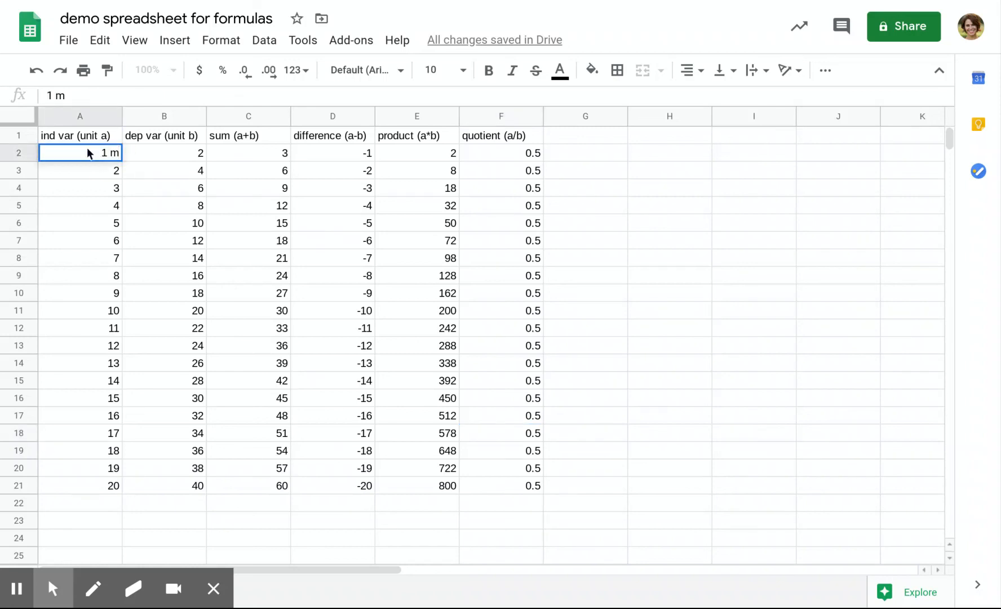
{"action": "key", "text": "Return"}
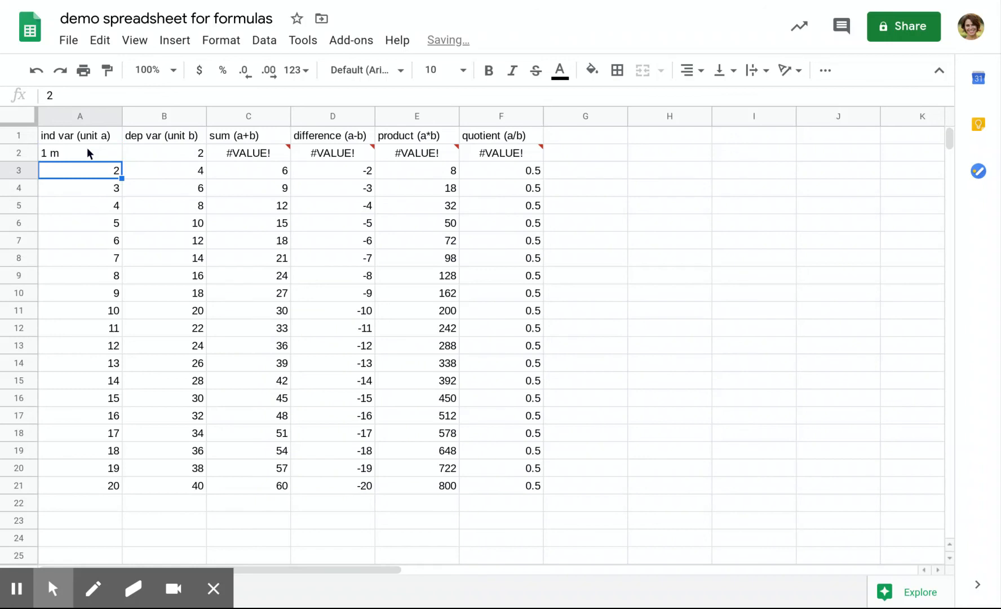
{"action": "mouse_move", "coordinate": [225, 155]}
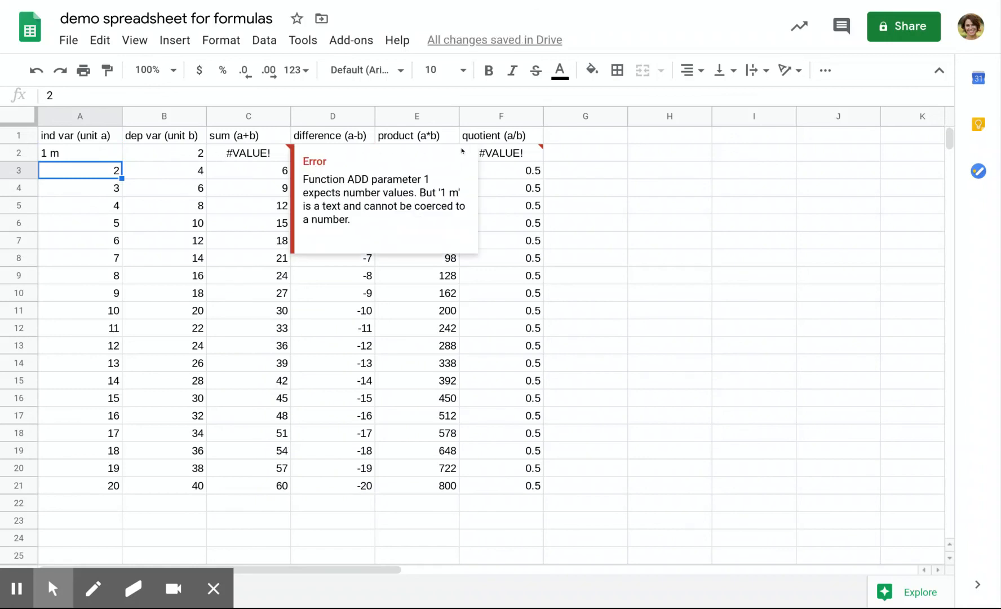
- Remove the unit m from cell A2 so that it holds only the number 1
{"action": "double_click", "coordinate": [70, 154]}
{"action": "key", "text": "BackSpace"}
{"action": "key", "text": "BackSpace"}
{"action": "key", "text": "Return"}
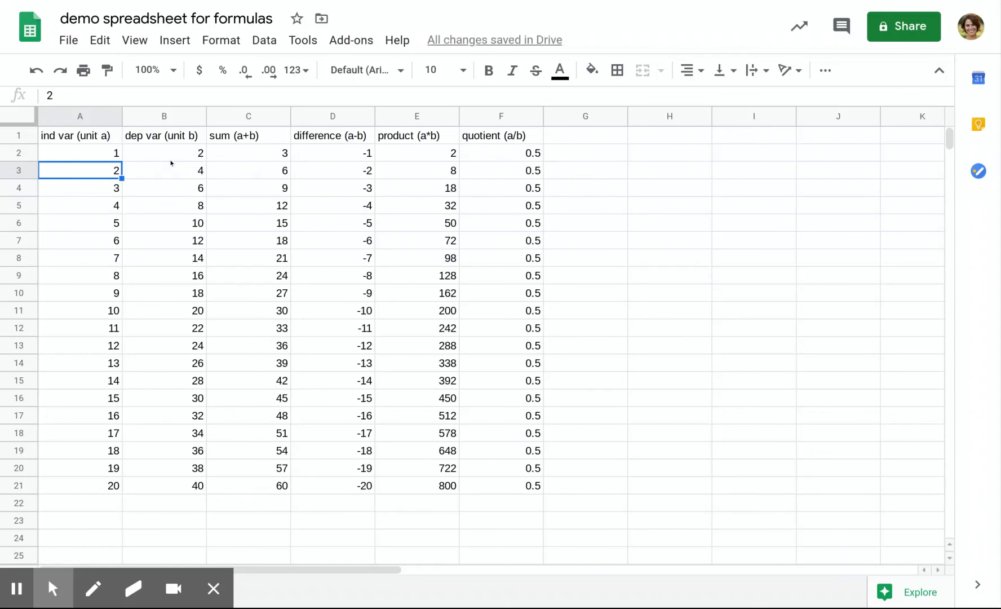
- Check the formulas in D2 and F2, and select the empty cell G2 beside them
{"action": "left_click", "coordinate": [366, 153]}
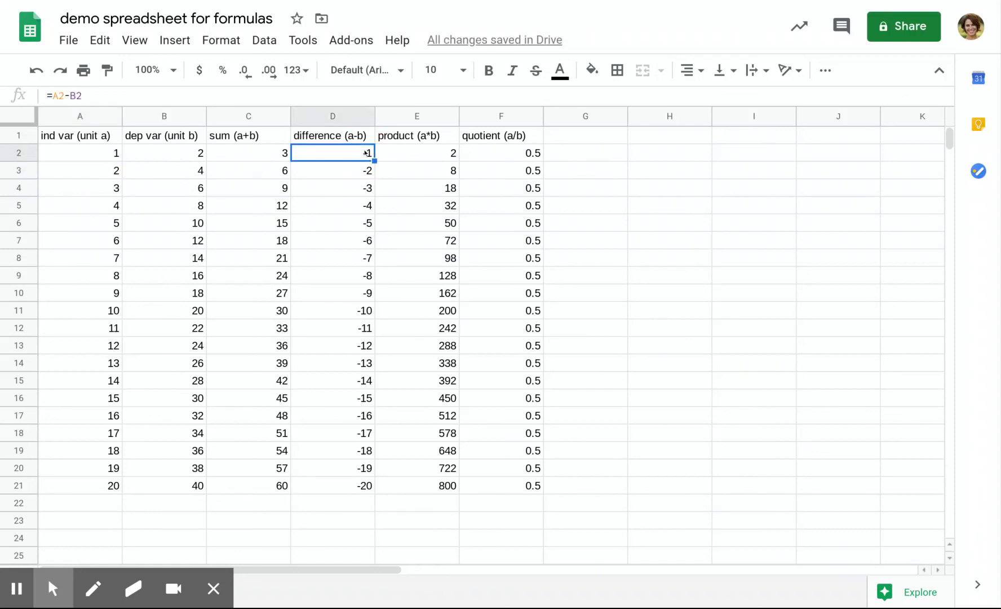
{"action": "left_click", "coordinate": [537, 153]}
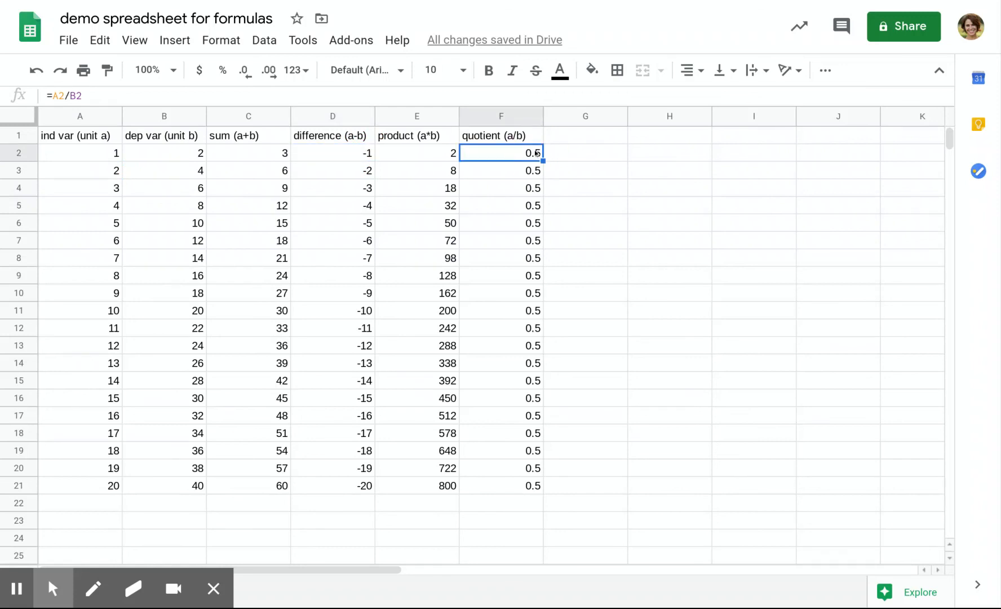
{"action": "left_click", "coordinate": [570, 151]}
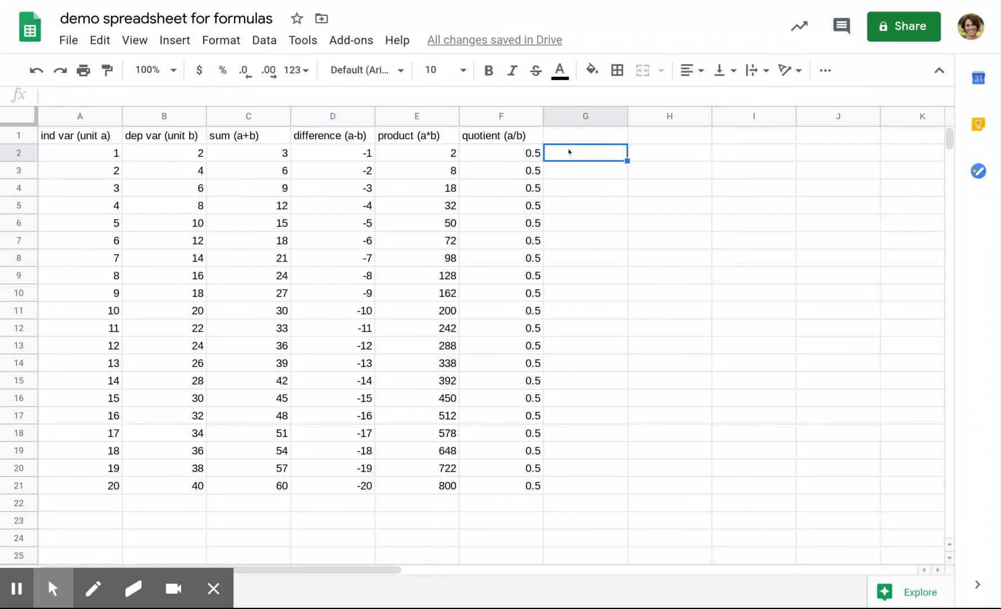